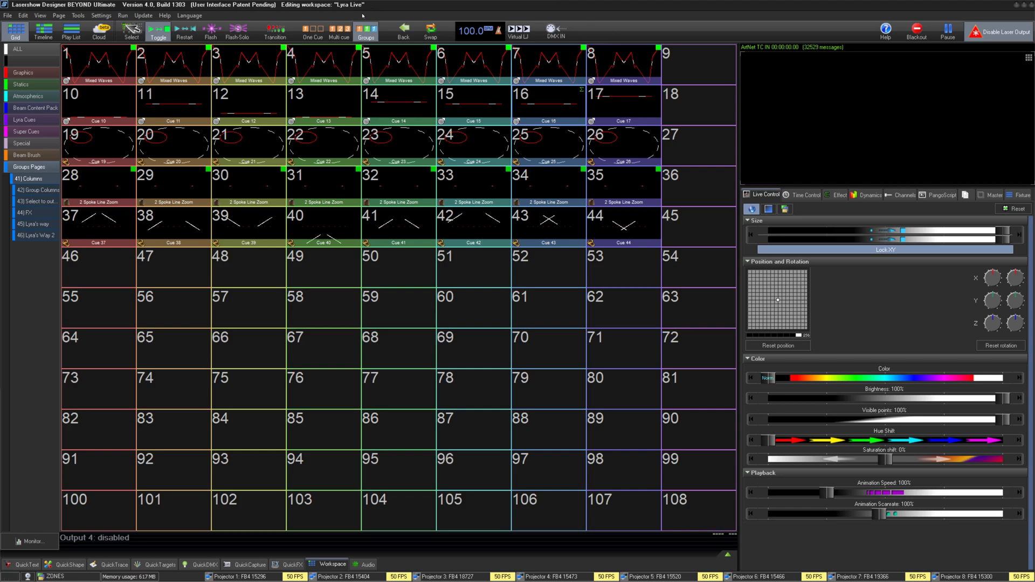
Check cue 8's Destination tab in its properties, then turn column group playback back on.
left_click(313, 31)
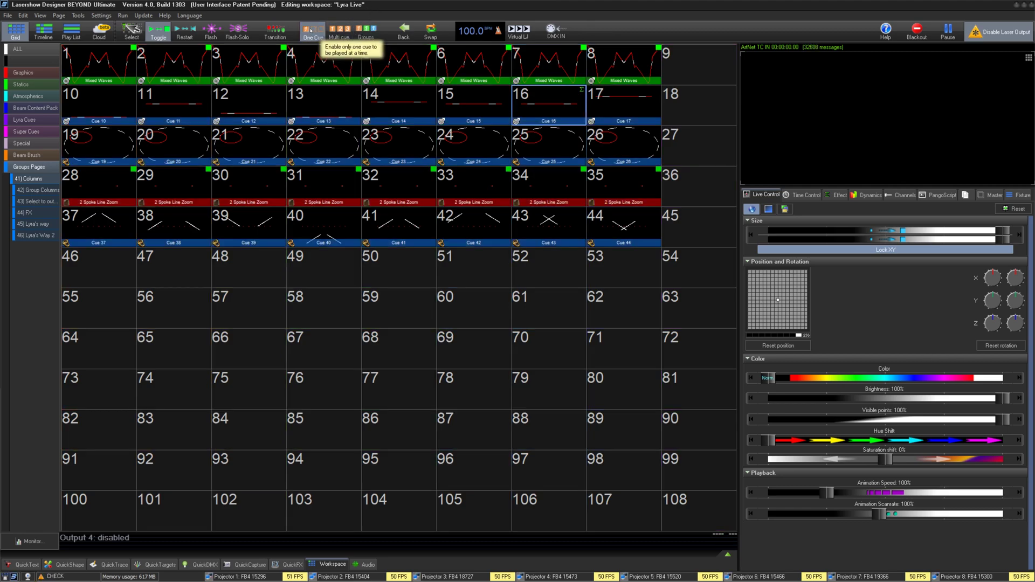
right_click(604, 67)
left_click(636, 133)
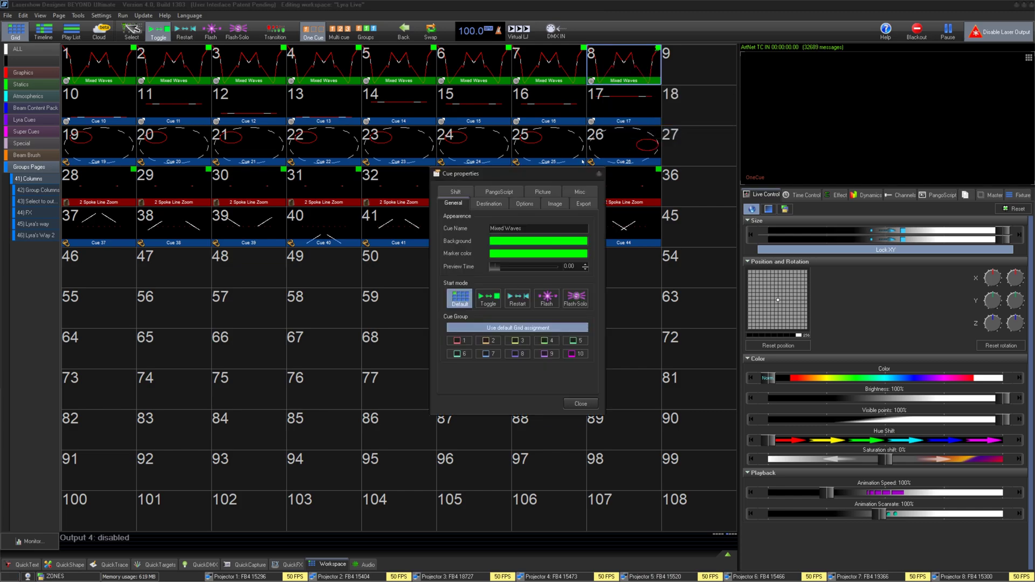
left_click(489, 203)
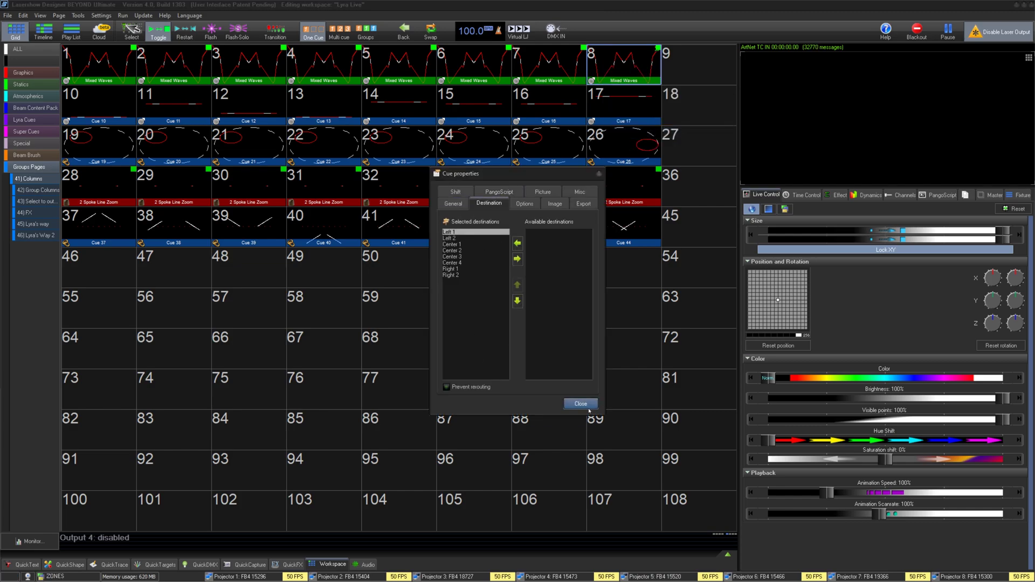
left_click(580, 404)
left_click(313, 32)
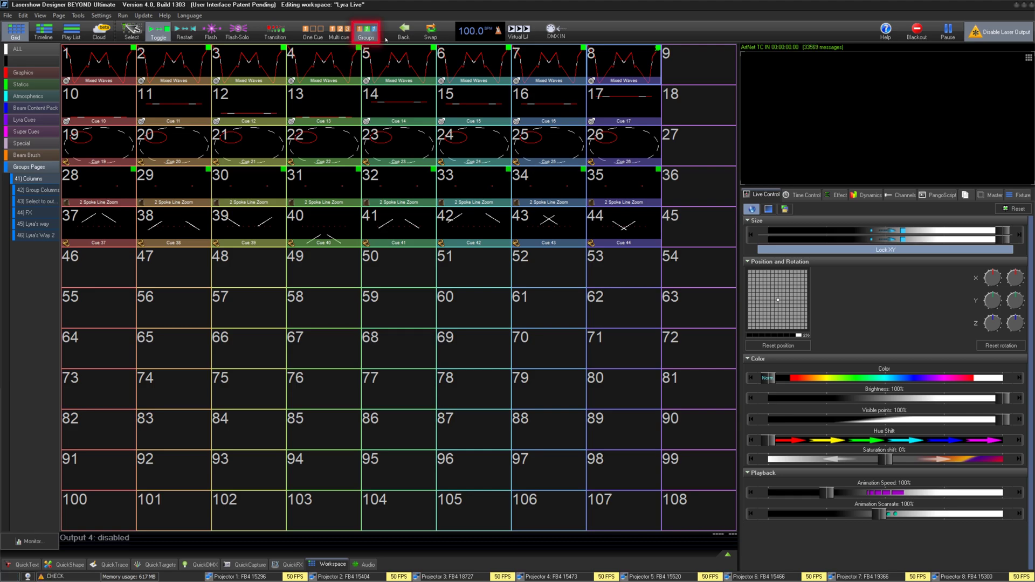
Toggle group playback back on and save the Lyra Live workspace.
left_click(367, 32)
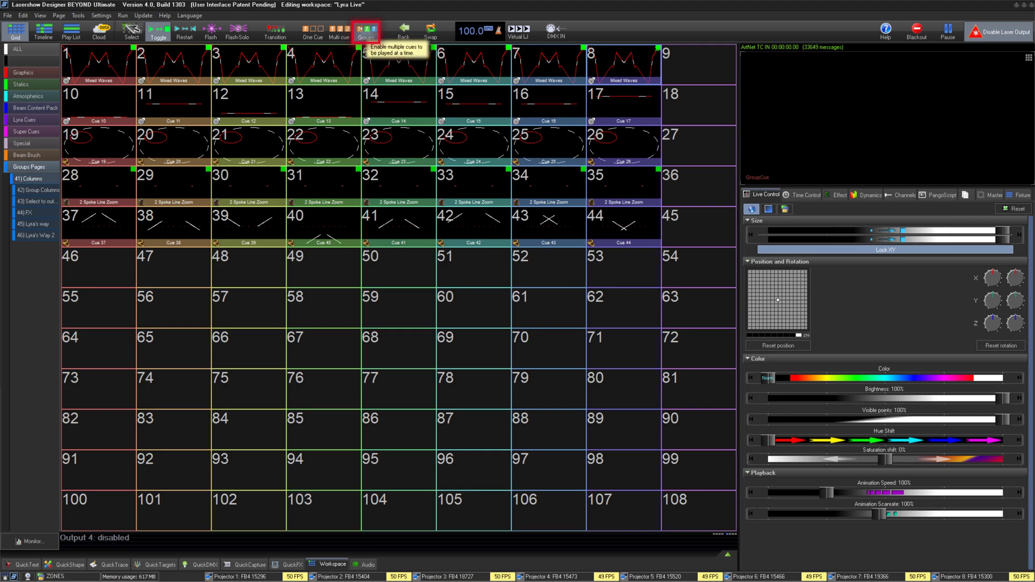
left_click(313, 32)
left_click(366, 31)
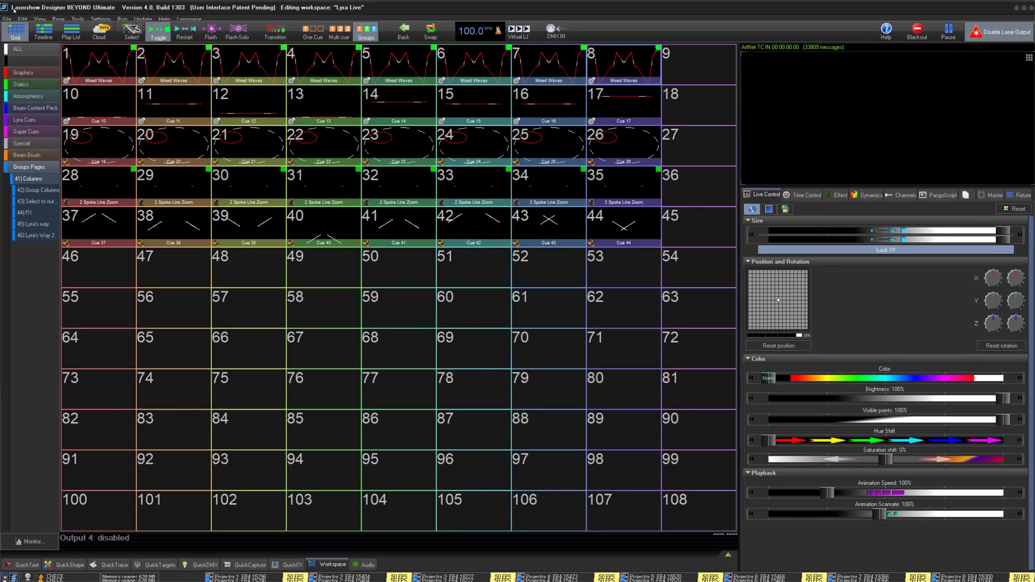
left_click(7, 16)
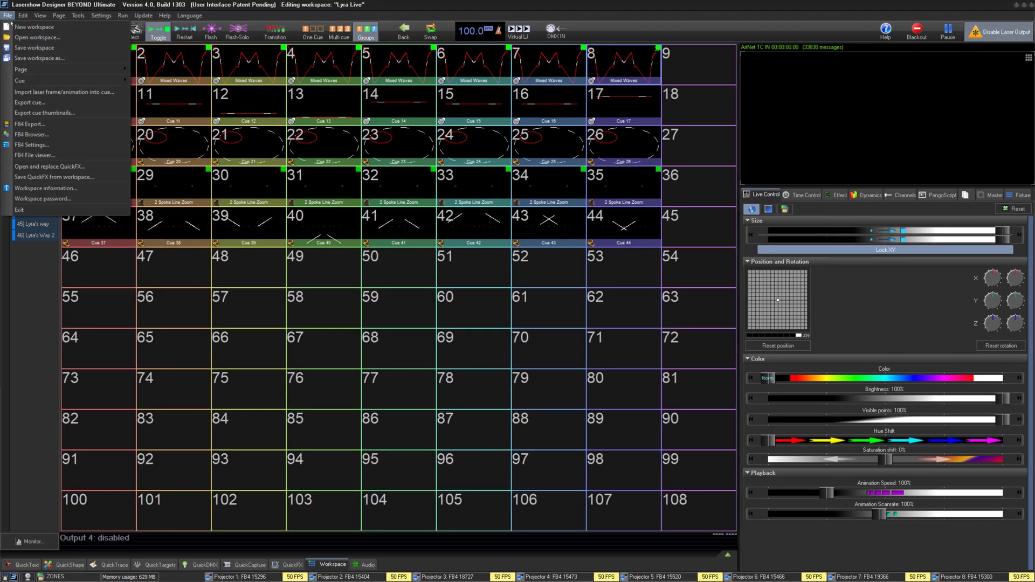
left_click(54, 47)
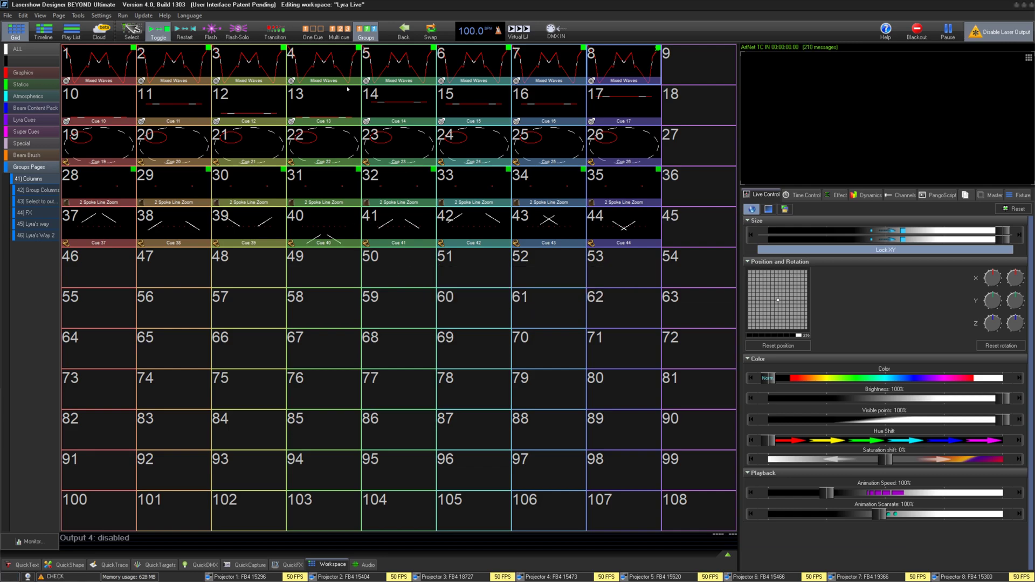
left_click(366, 32)
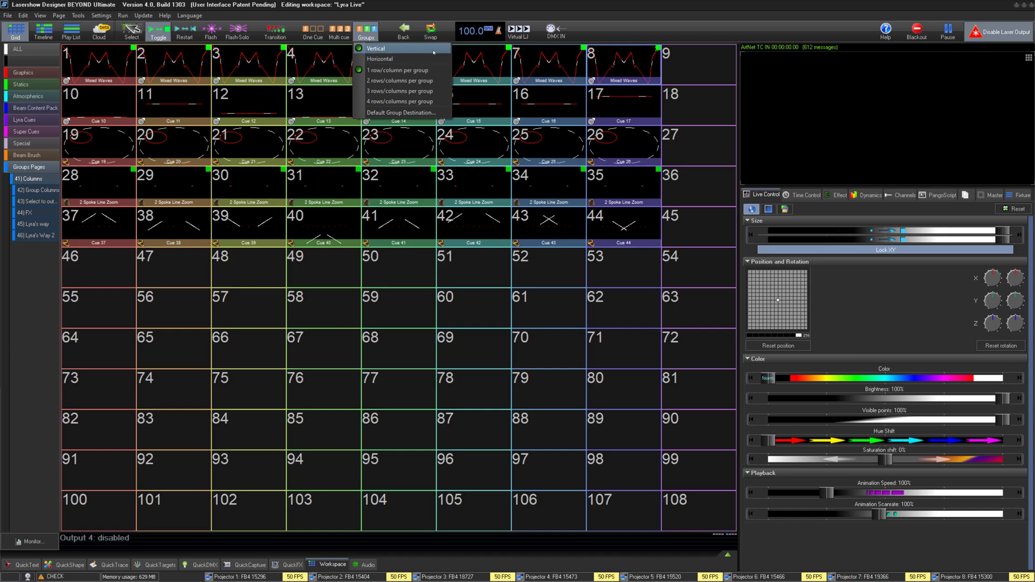
left_click(399, 58)
left_click(366, 31)
left_click(399, 81)
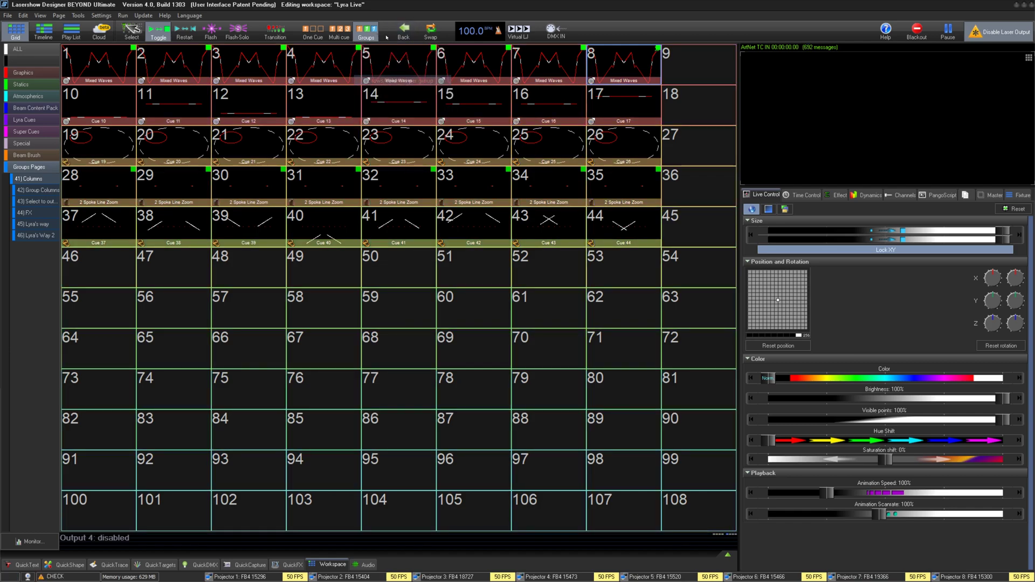
left_click(366, 32)
left_click(399, 91)
left_click(366, 31)
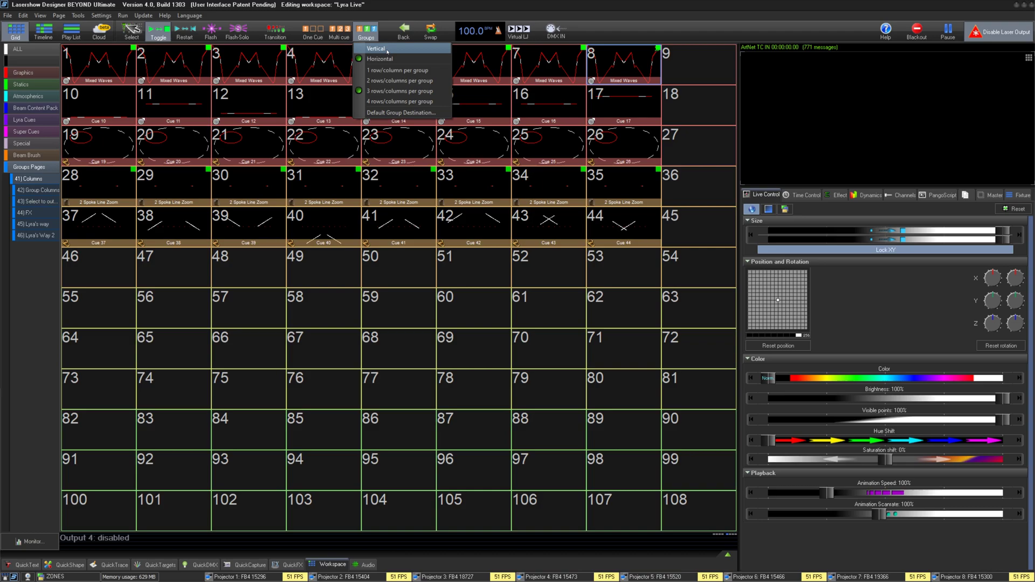
left_click(387, 49)
left_click(366, 32)
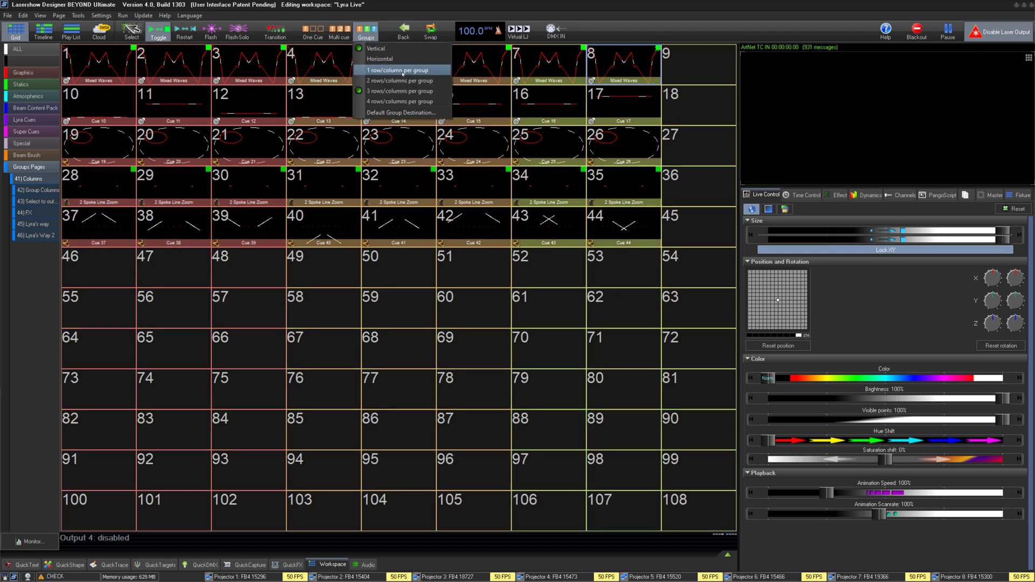
left_click(402, 71)
left_click(366, 31)
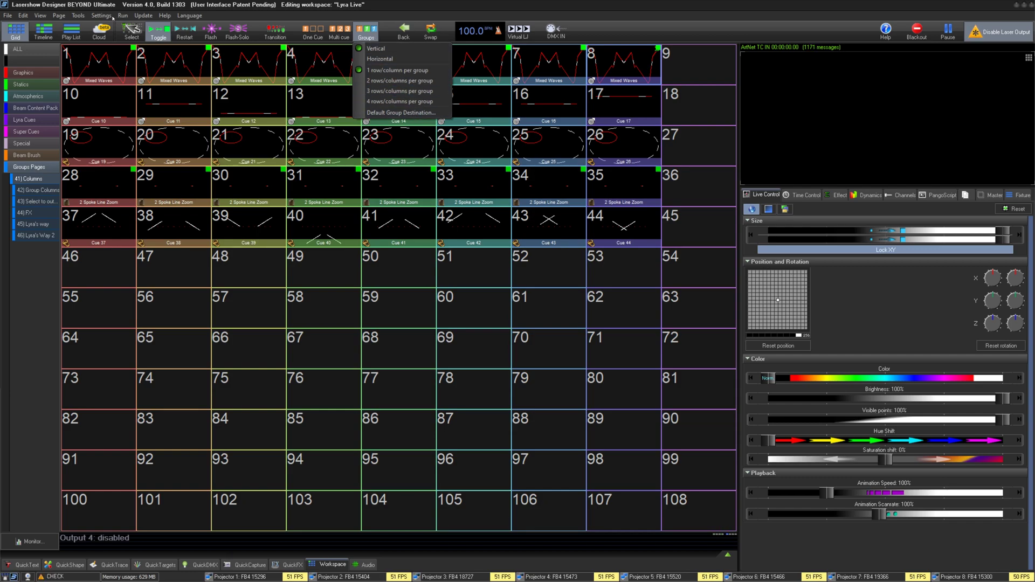
Review the projection zones, each mapped to its own projector, leaving grouping options unchanged.
left_click(375, 112)
left_click(130, 37)
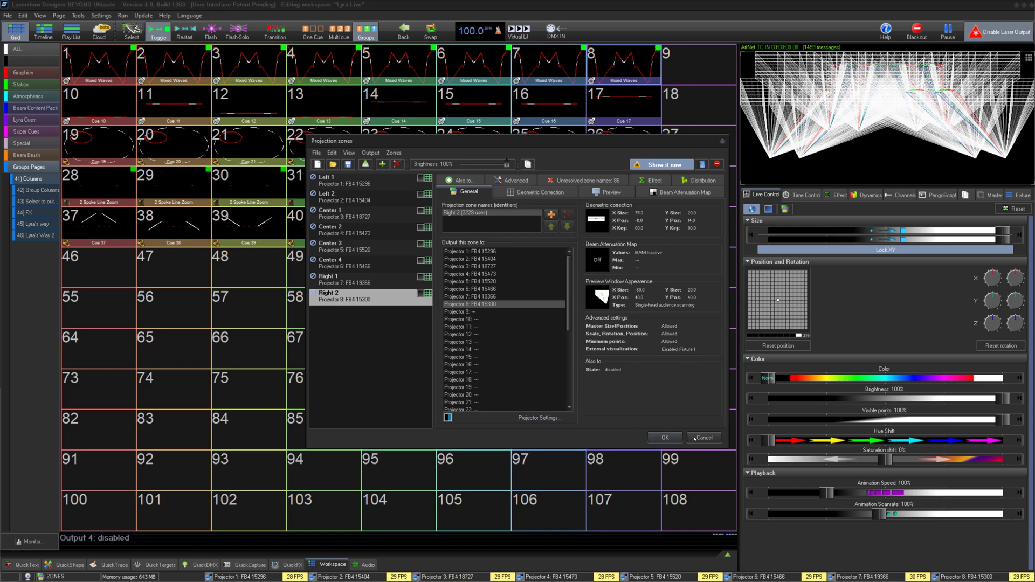
left_click(664, 438)
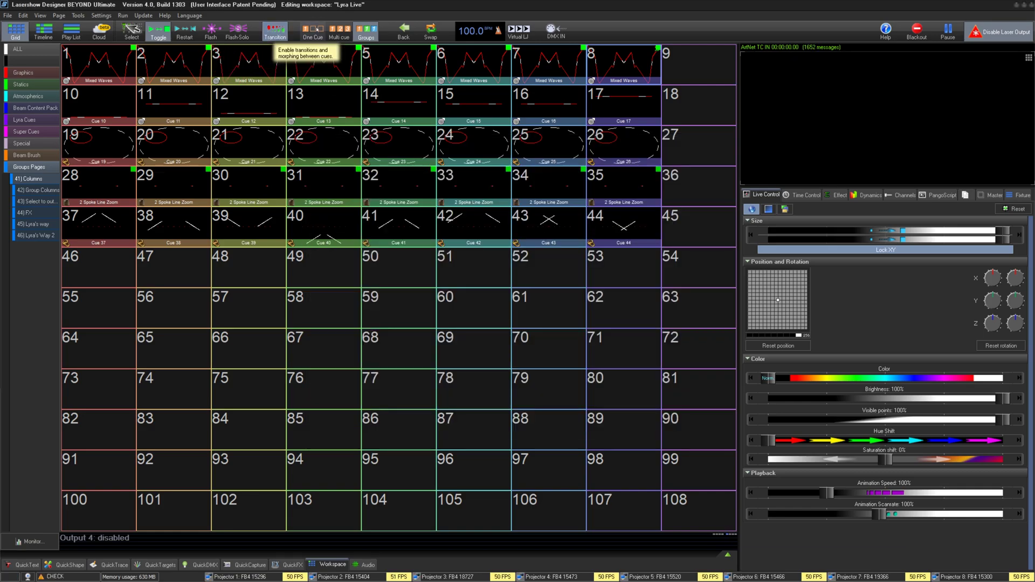
left_click(365, 34)
left_click(376, 48)
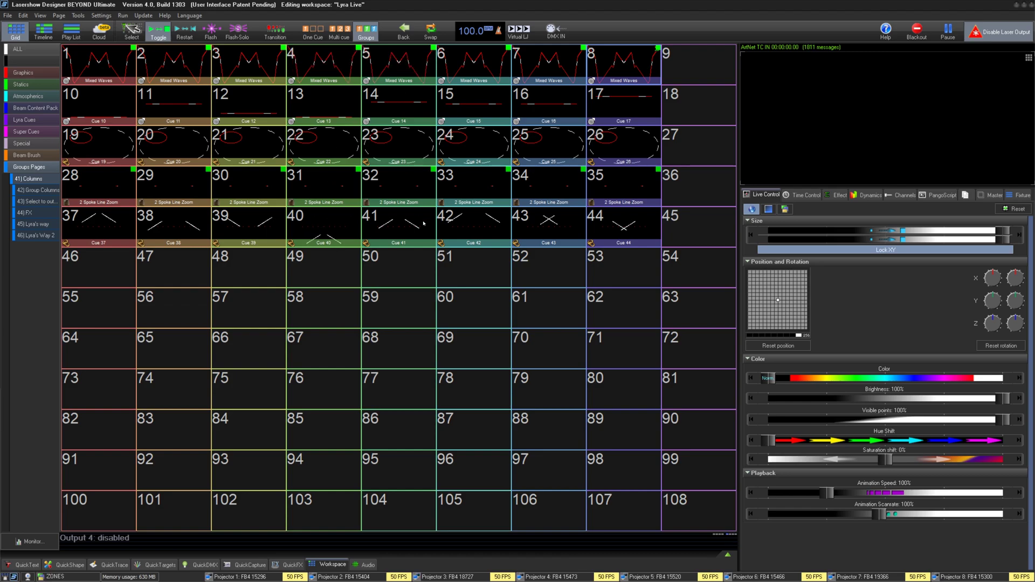
Review each group's default destination, stepping from Group 2 through Group 8 (Right 2).
left_click(374, 31)
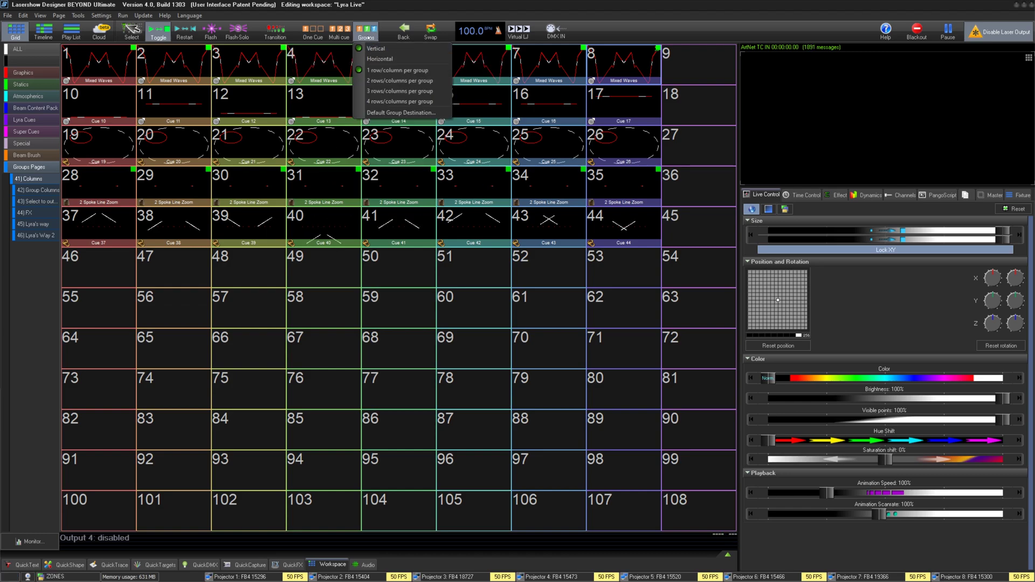
left_click(447, 113)
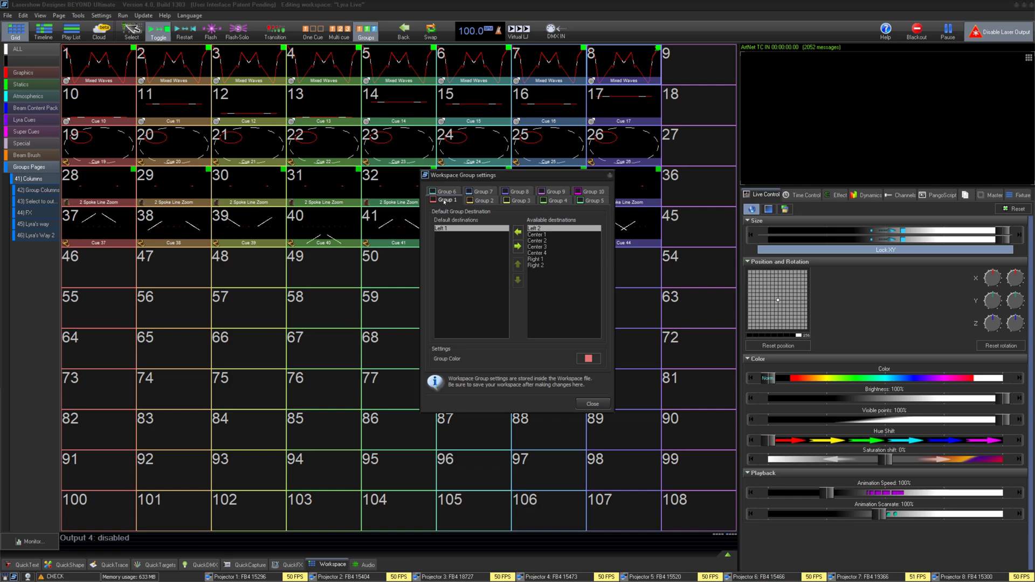
left_click(481, 200)
left_click(516, 200)
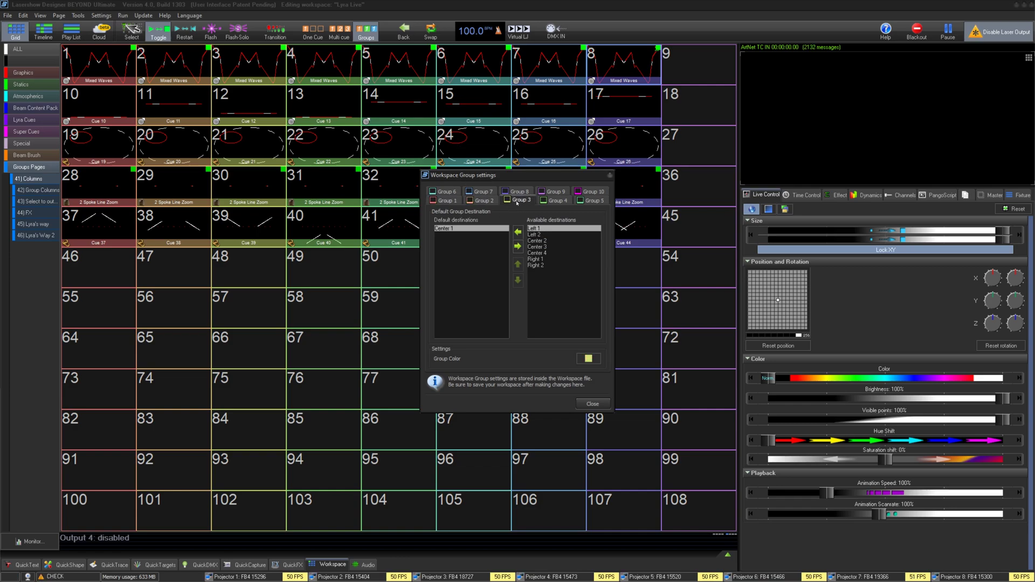
left_click(560, 203)
key("Right")
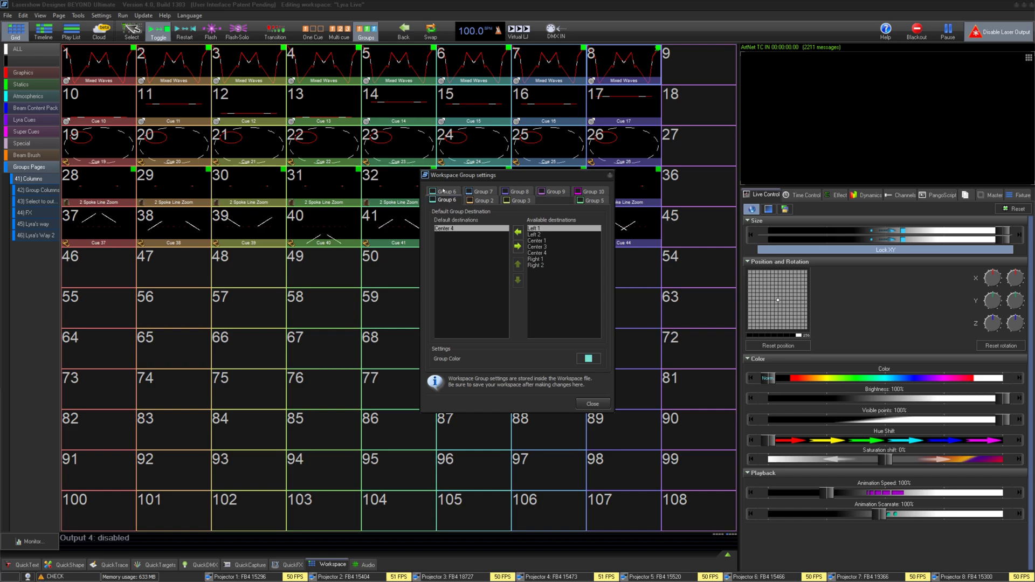
key("Right")
key("Right")
key("Right")
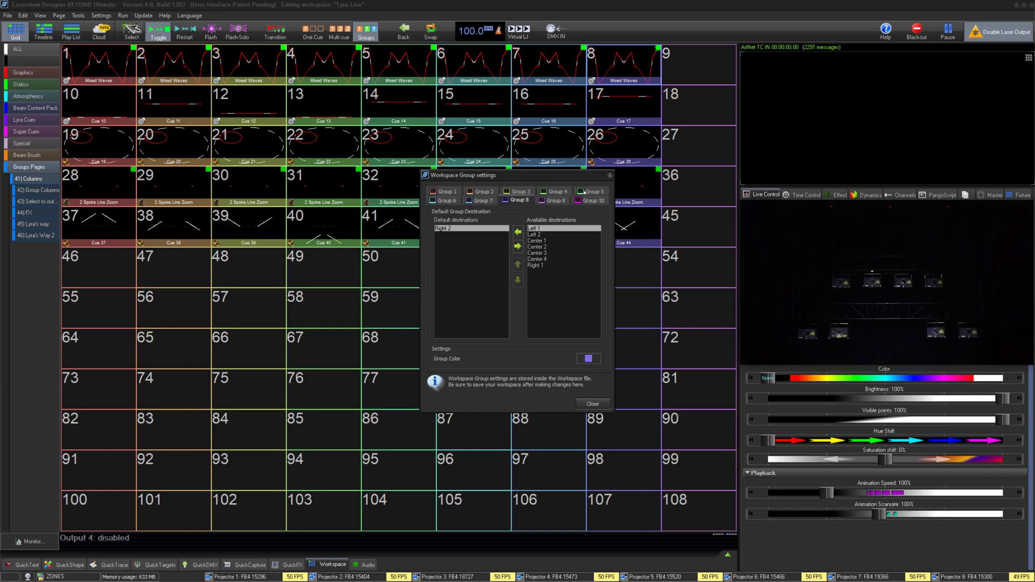
Play cues 1, 20, 12, 31, 42, 23, 16 and 35 together, one per group.
left_click(593, 403)
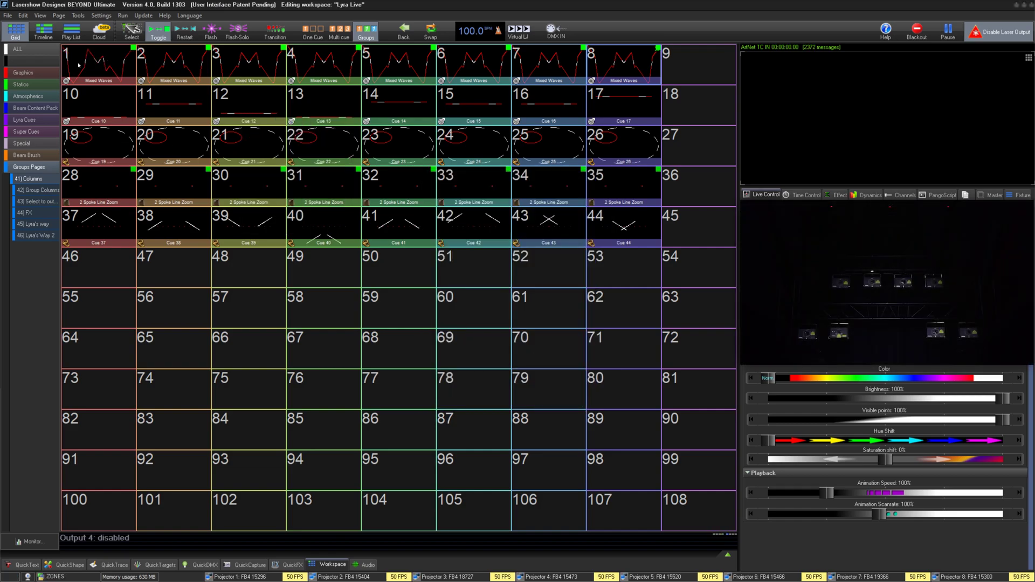
key("1")
key("s")
key("e")
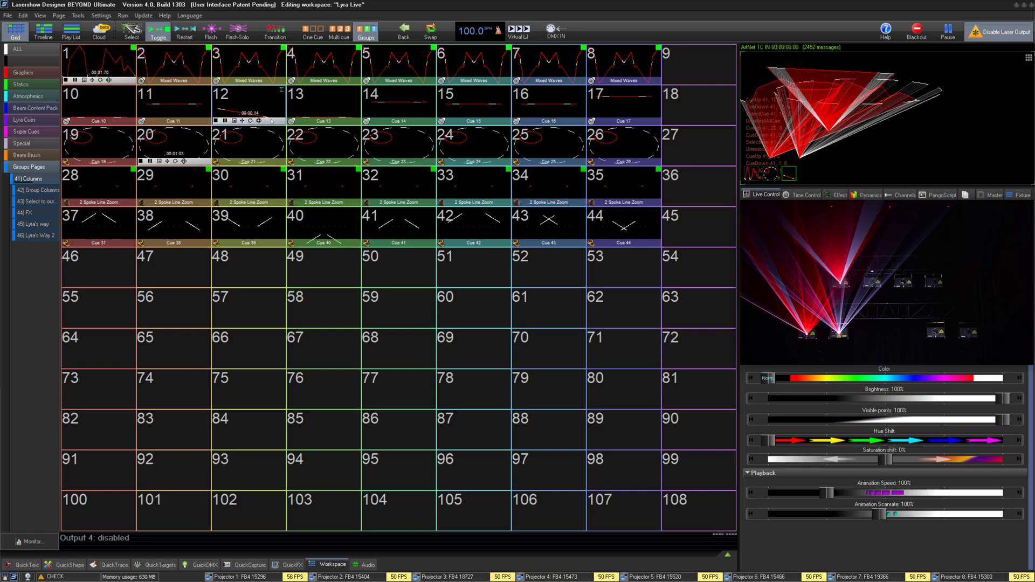
key("v")
left_click(454, 231)
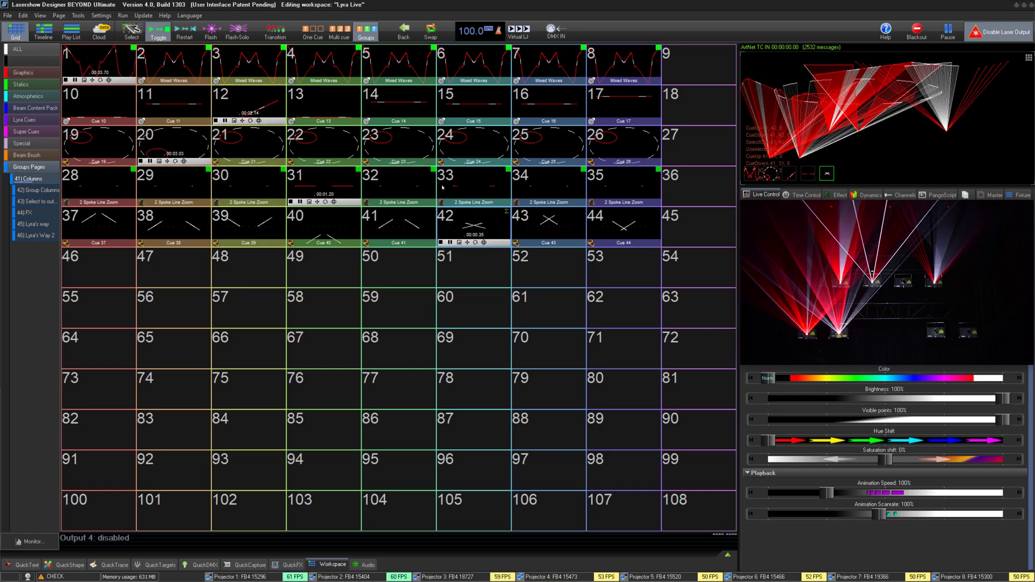
key("g")
left_click(551, 101)
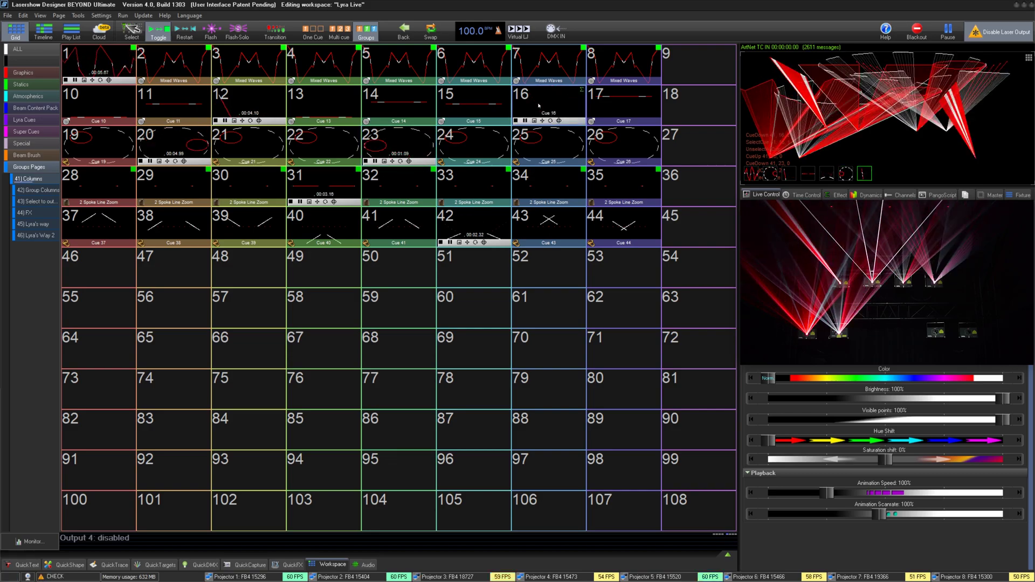
key("comma")
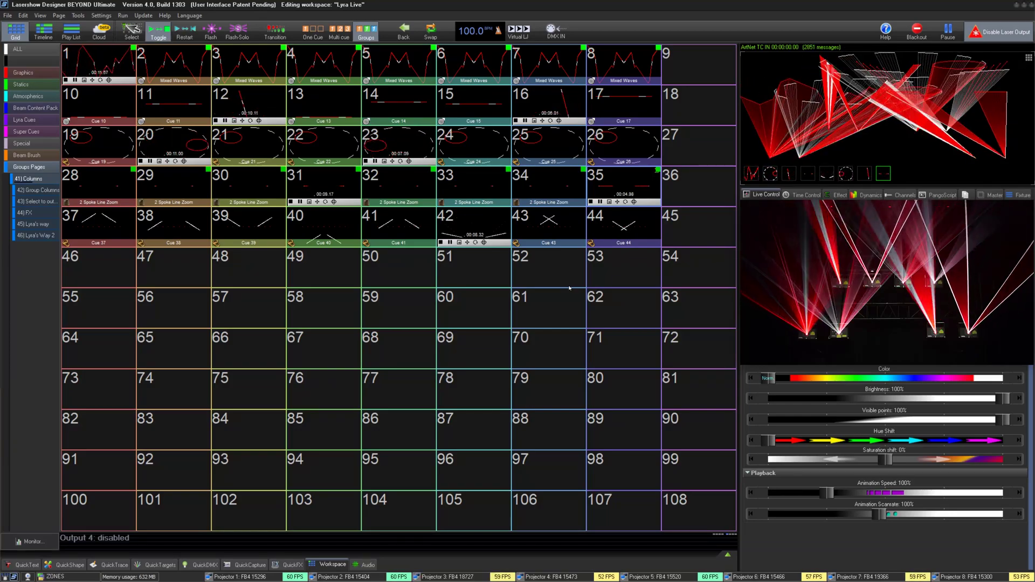
left_click(904, 17)
Black out all laser output and switch to the Group Columns cue page.
left_click(917, 30)
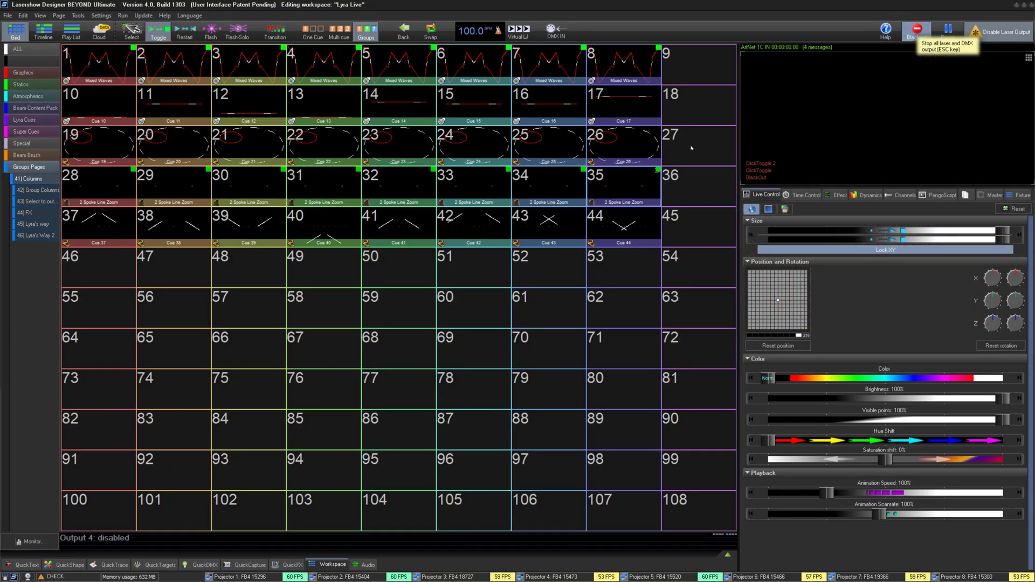
left_click(36, 189)
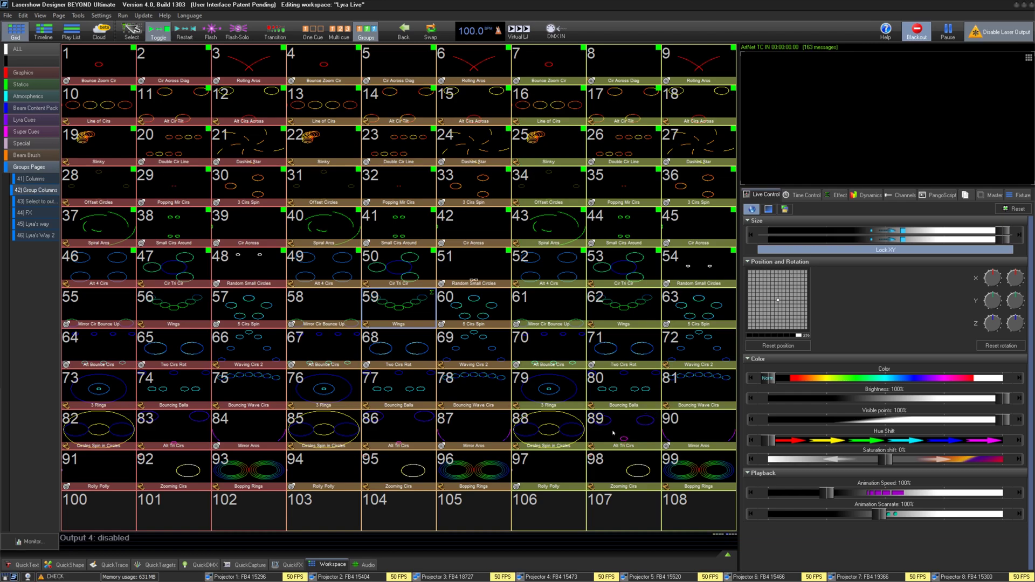
left_click(376, 40)
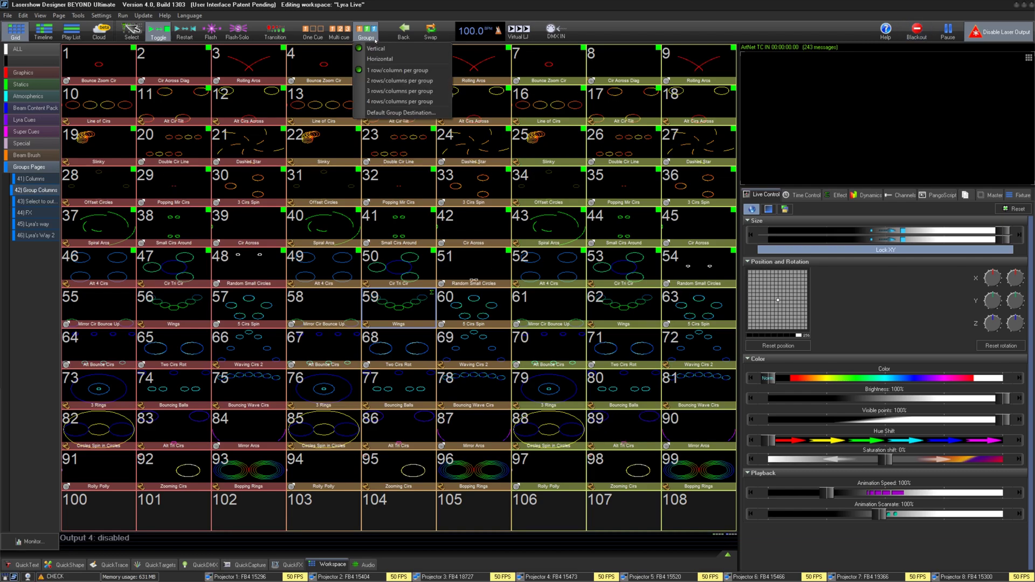
left_click(418, 113)
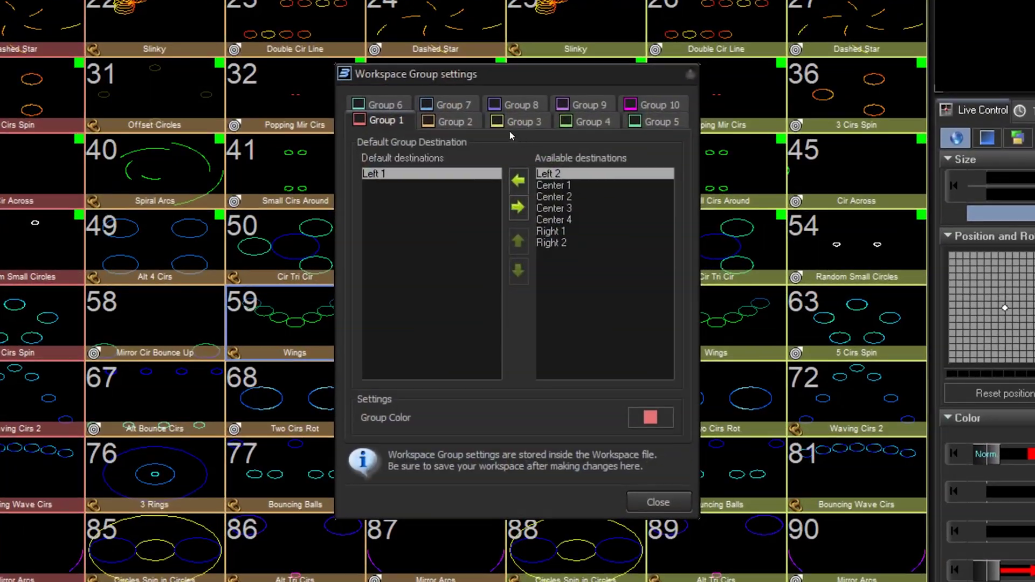
Set default destinations: Group 1 to Left 1/2, Group 2 to Center zones, Group 3 to Right 1/2.
double_click(553, 172)
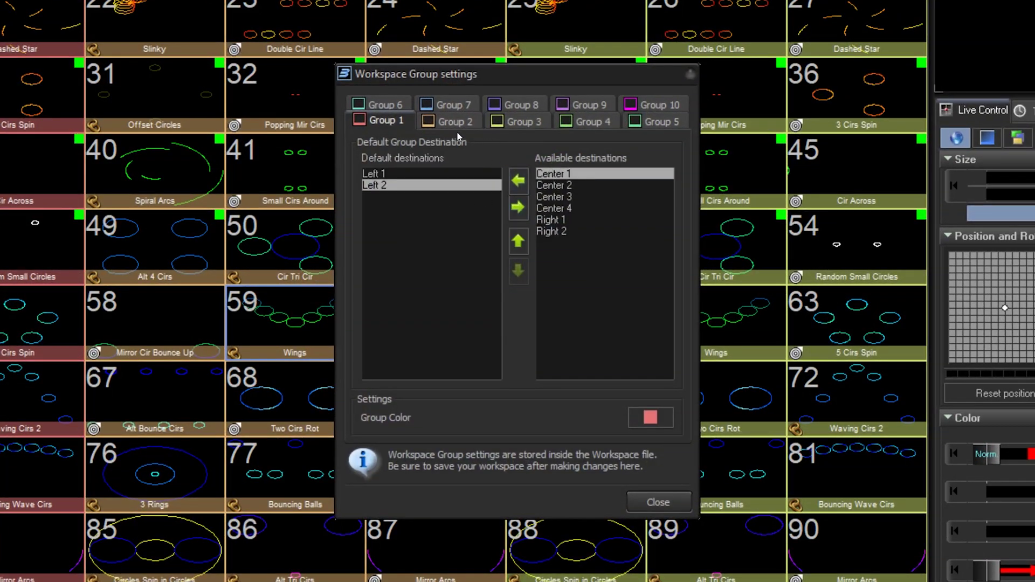
left_click(455, 124)
double_click(426, 173)
left_click(549, 185)
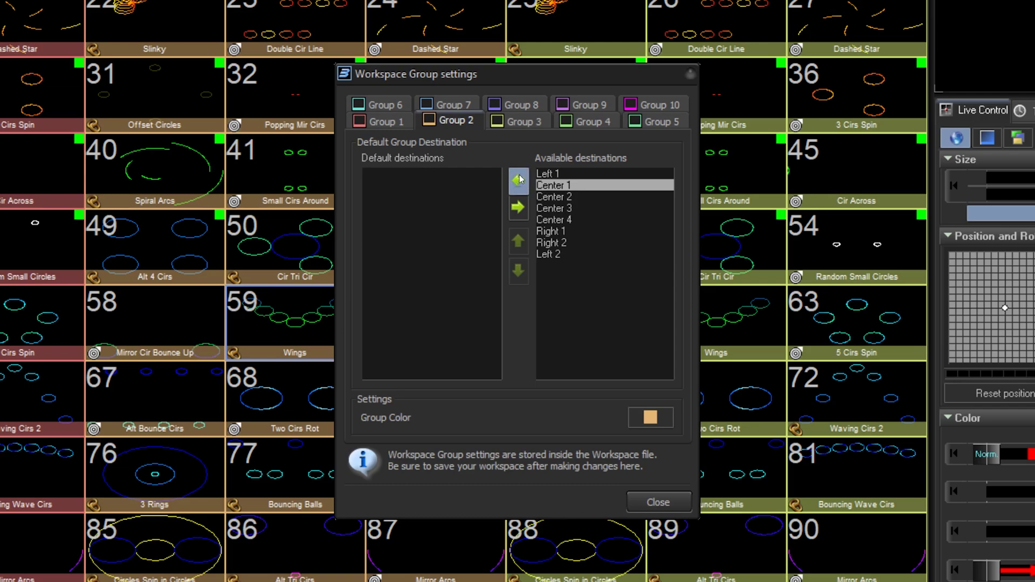
left_click(519, 181)
left_click(519, 181)
left_click(507, 123)
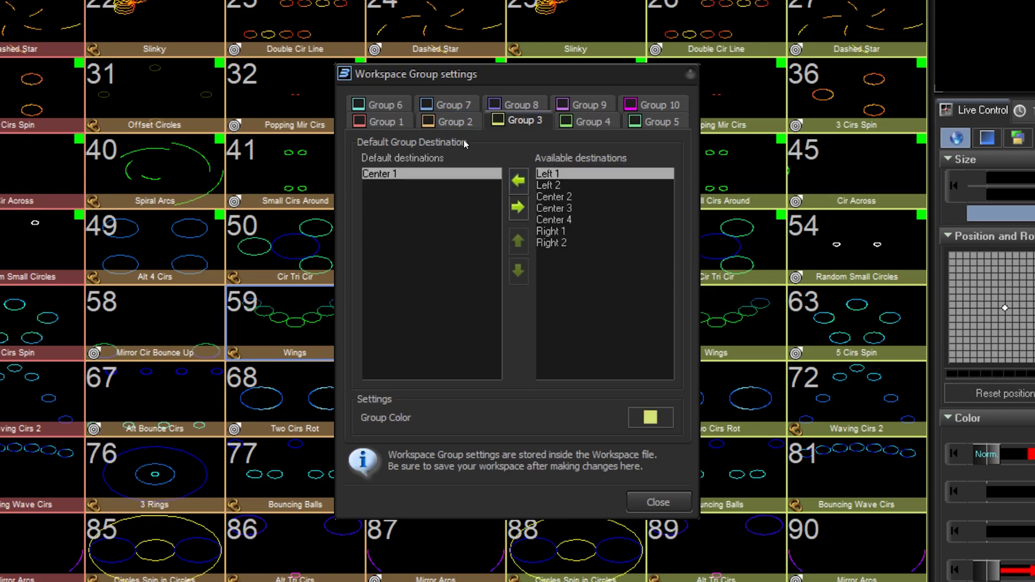
double_click(421, 173)
left_click(550, 230)
left_click(518, 180)
left_click(519, 181)
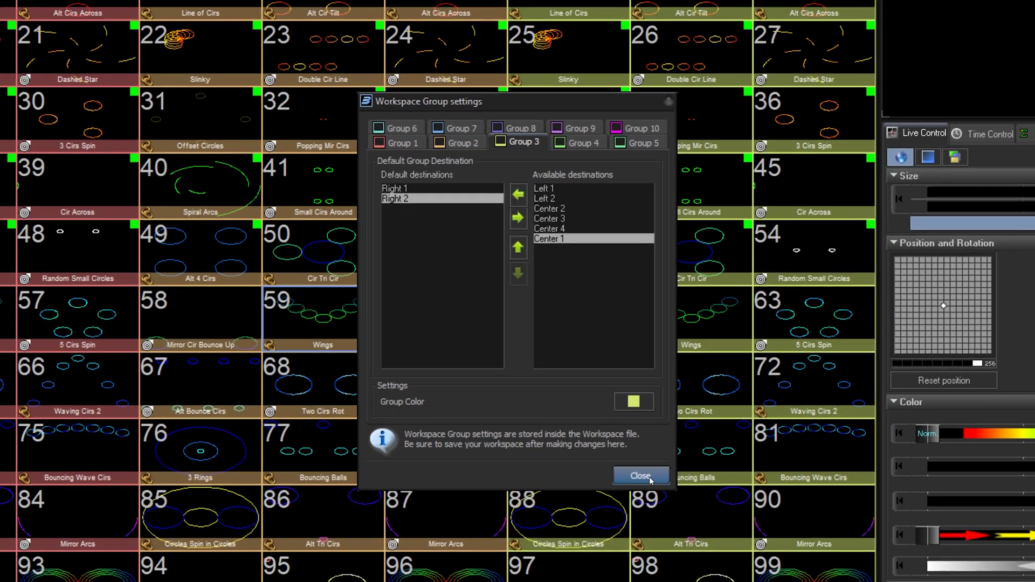
Trigger Group Columns cues 1, 41, 89, 7, 59 and 23 and watch each group's zones.
left_click(658, 502)
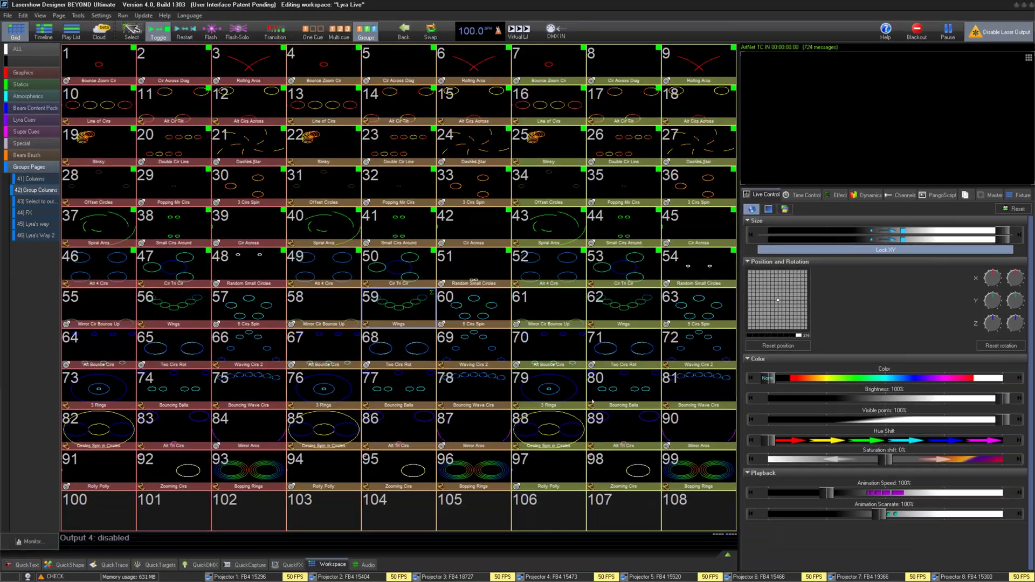
left_click(100, 62)
left_click(399, 227)
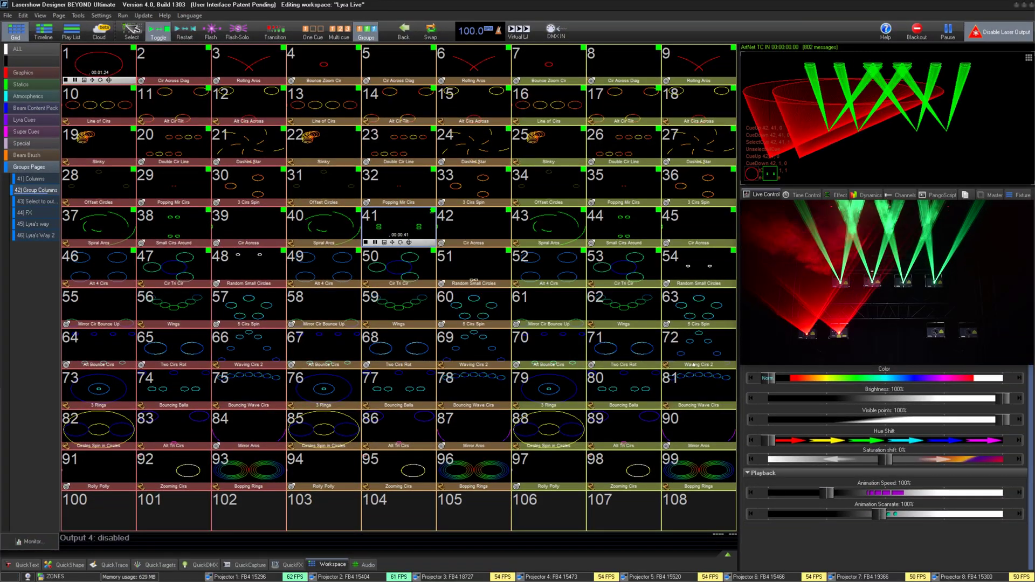
left_click(649, 423)
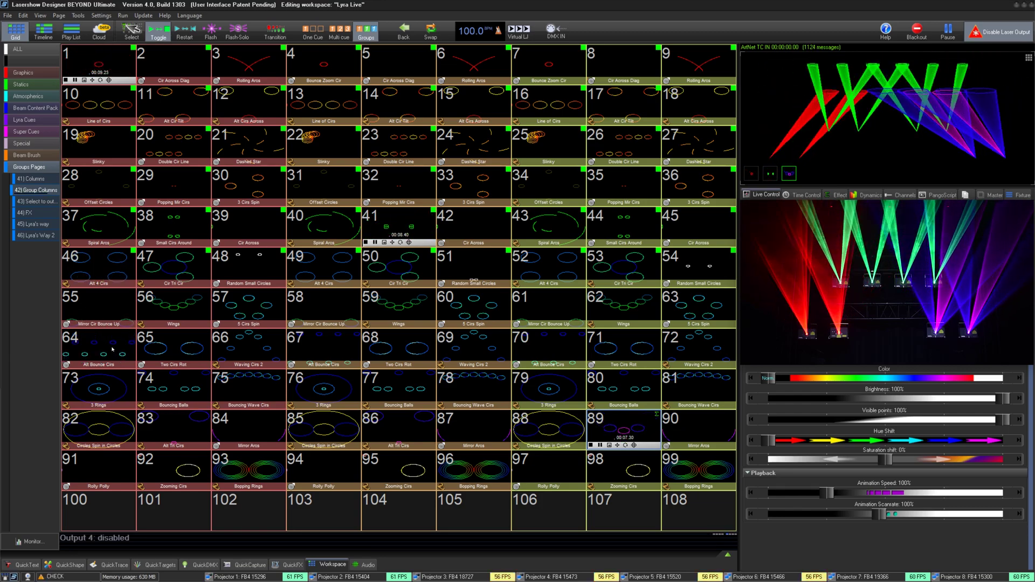
left_click(548, 62)
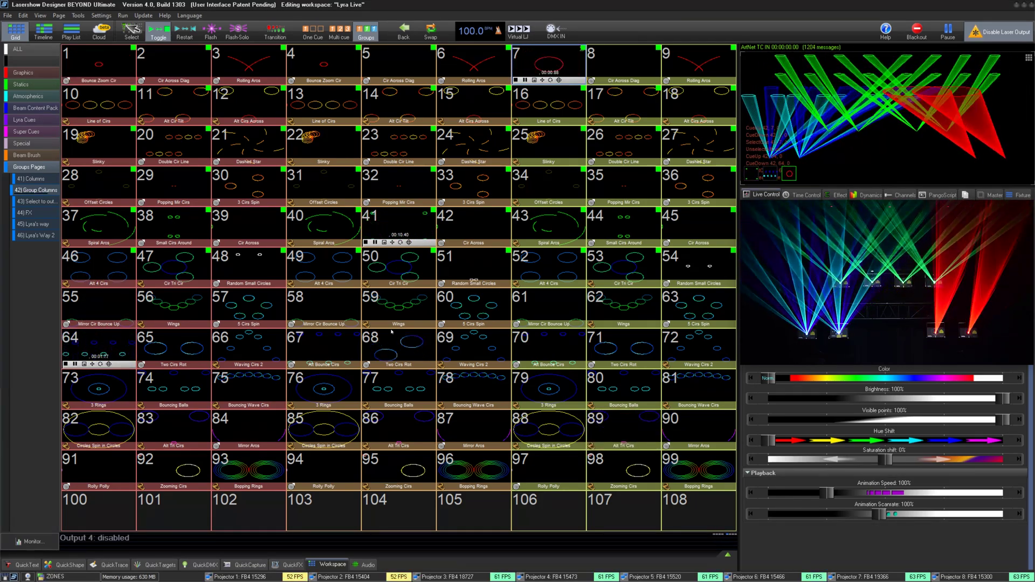
left_click(397, 312)
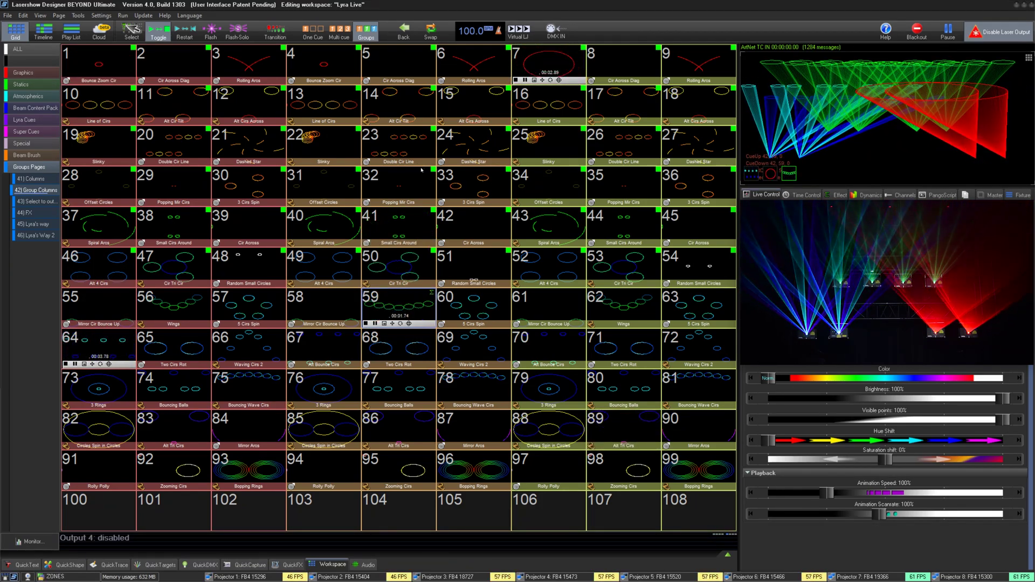
left_click(407, 146)
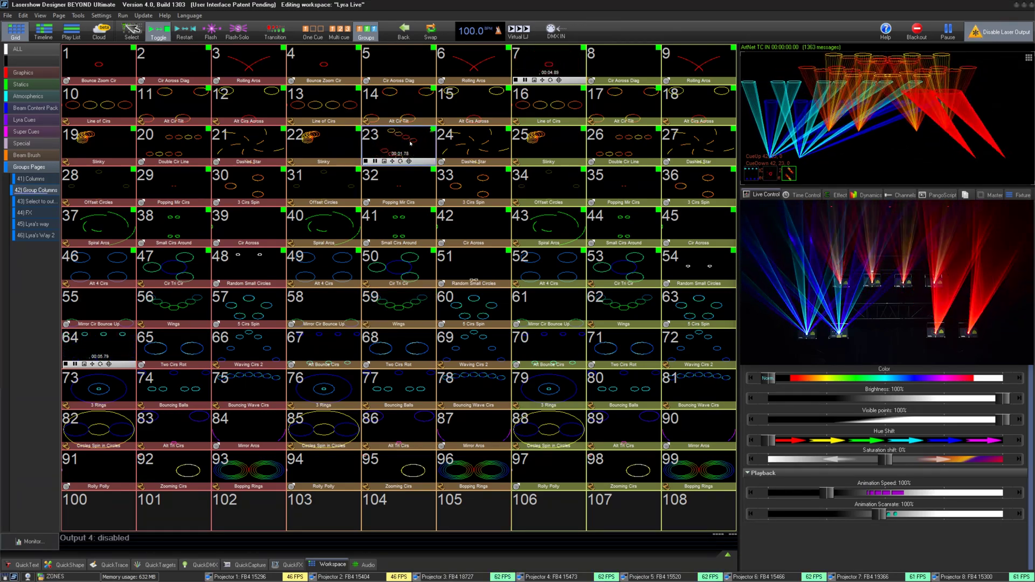
Black out output, switch to the Select to output page, and play cue 4.
left_click(916, 30)
left_click(36, 201)
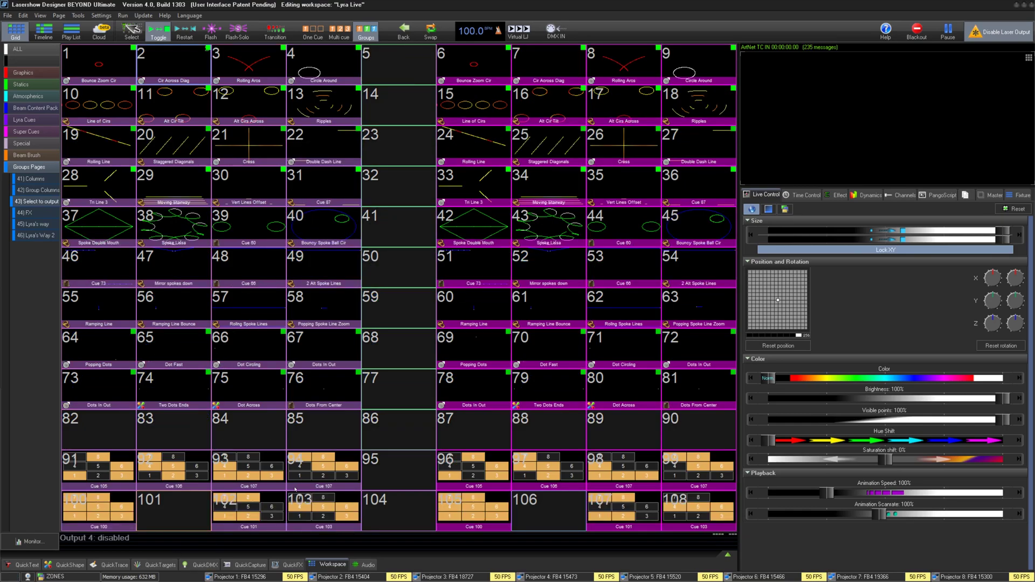
left_click(353, 71)
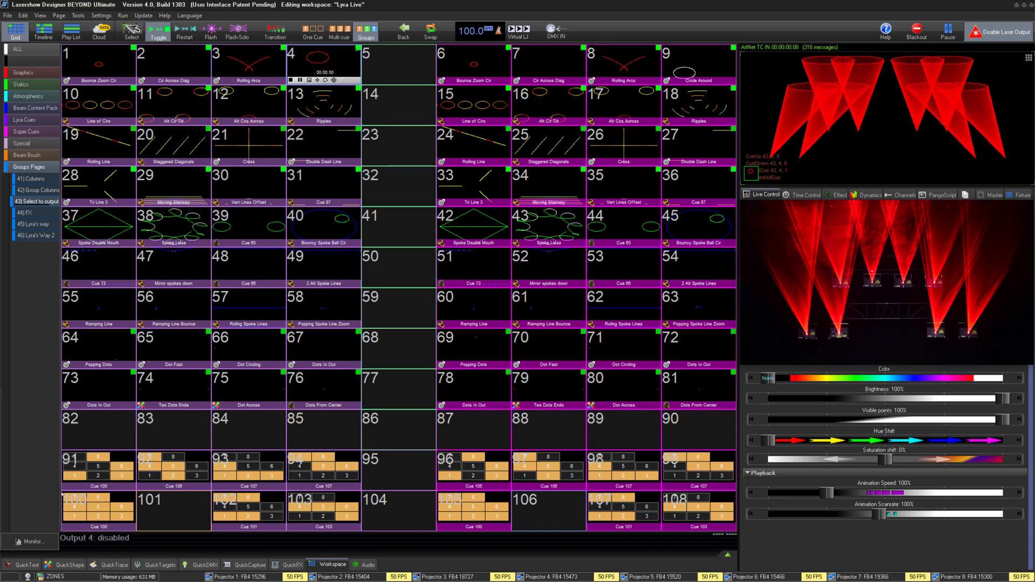
Assign the 48 selected left-half cues to cue group 9, then stop playback.
left_click(112, 510)
right_click(112, 510)
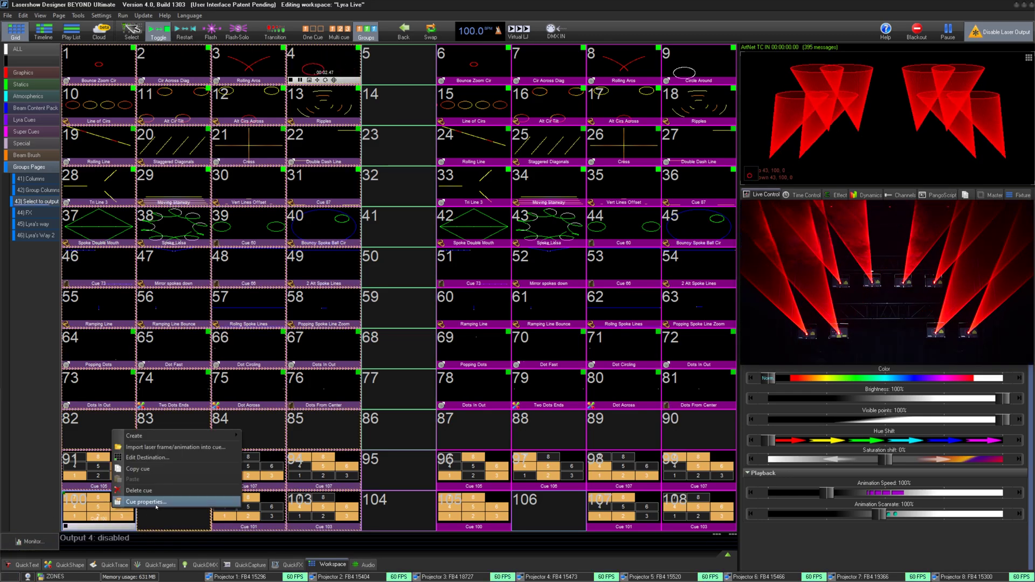
left_click(202, 501)
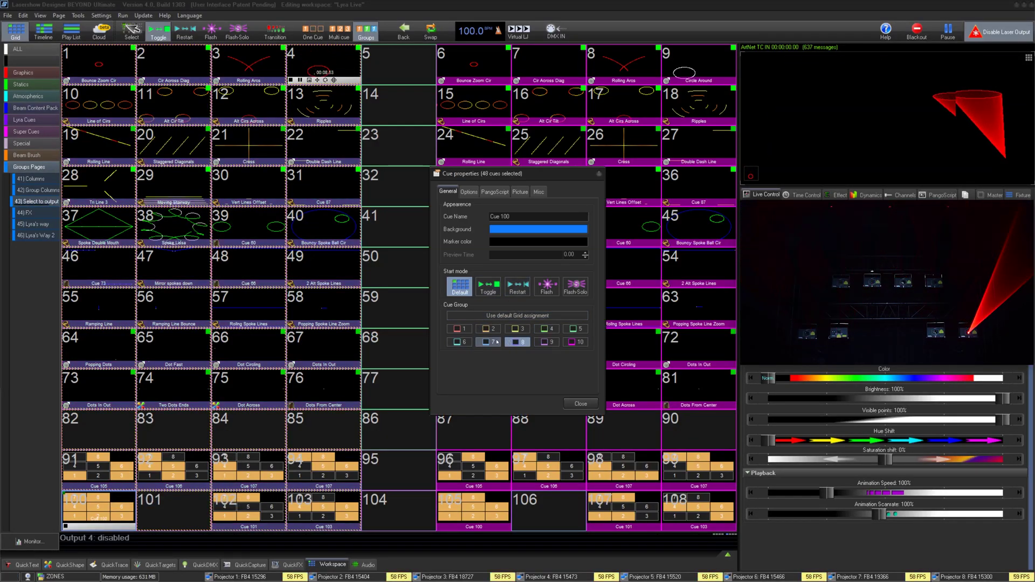
left_click(459, 342)
left_click(546, 342)
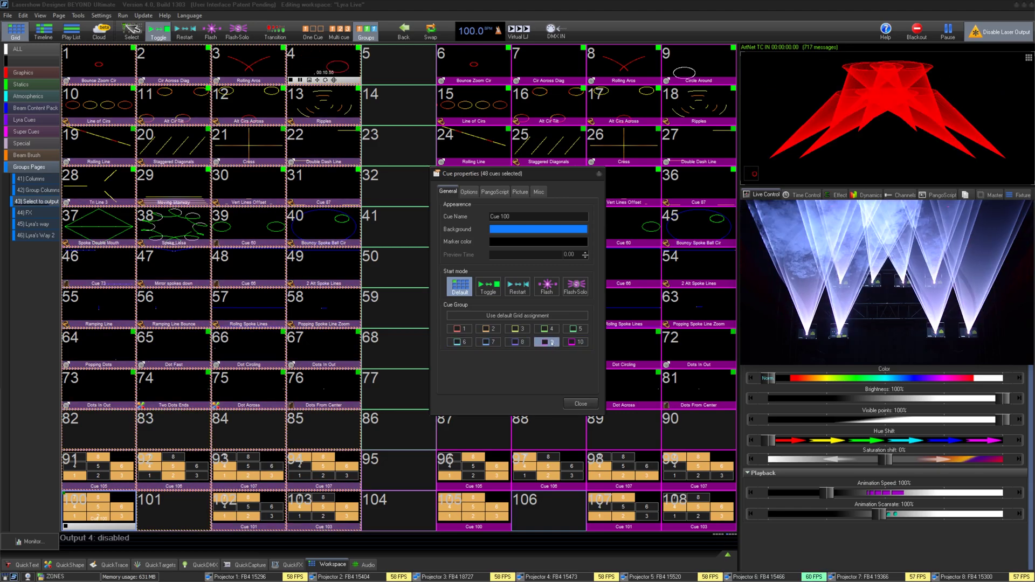
left_click(580, 404)
left_click(301, 33)
left_click(95, 491)
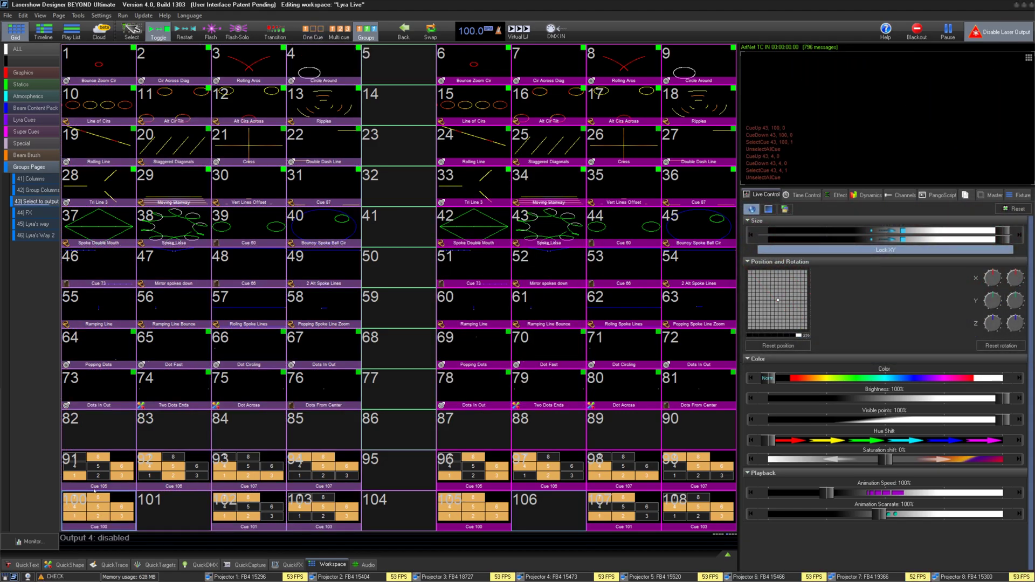
right_click(376, 52)
left_click(377, 112)
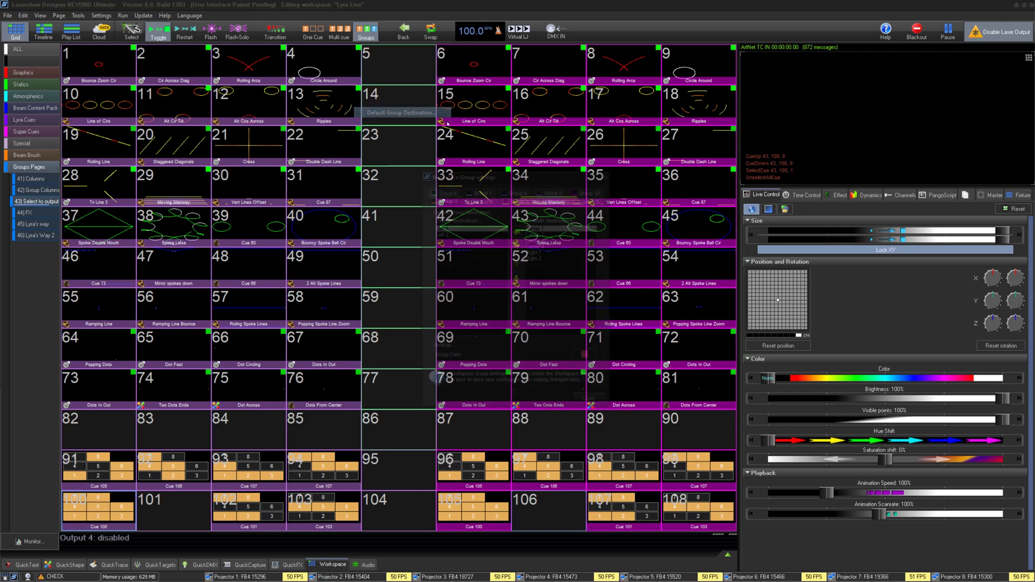
left_click(562, 192)
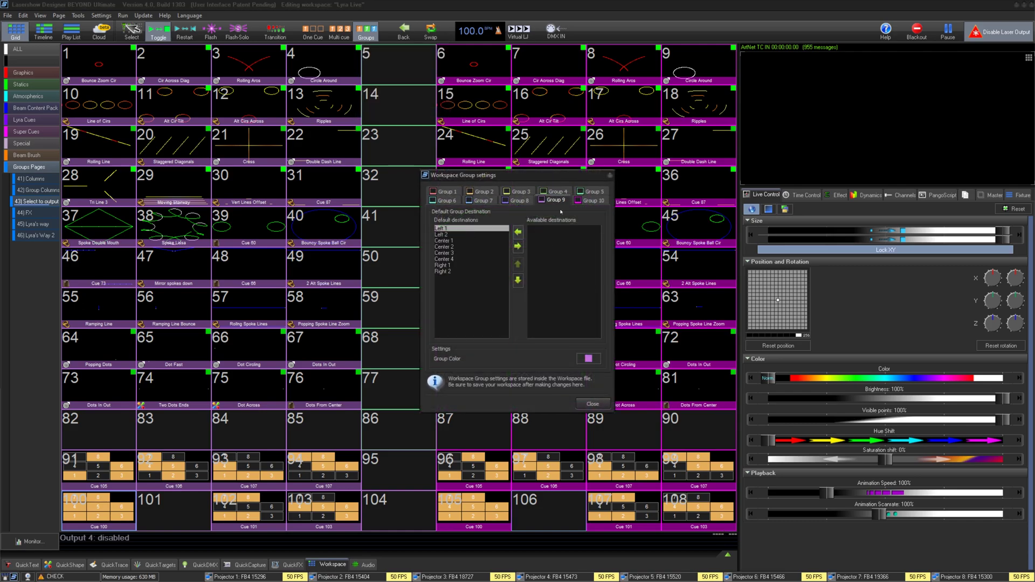
left_click(576, 204)
left_click(586, 403)
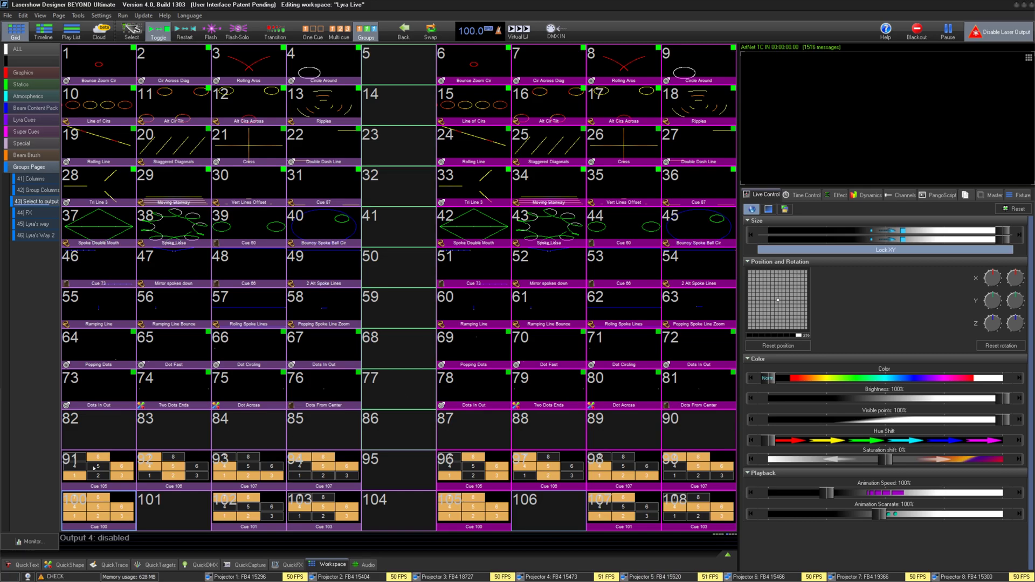
Create a new destination cue in empty cue 101.
left_click(171, 508)
right_click(172, 509)
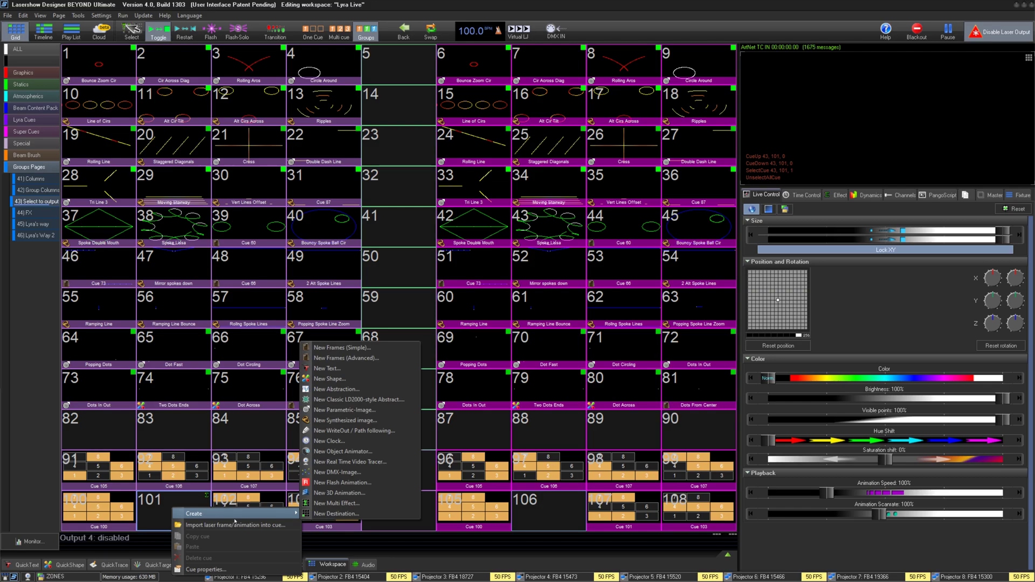
left_click(375, 514)
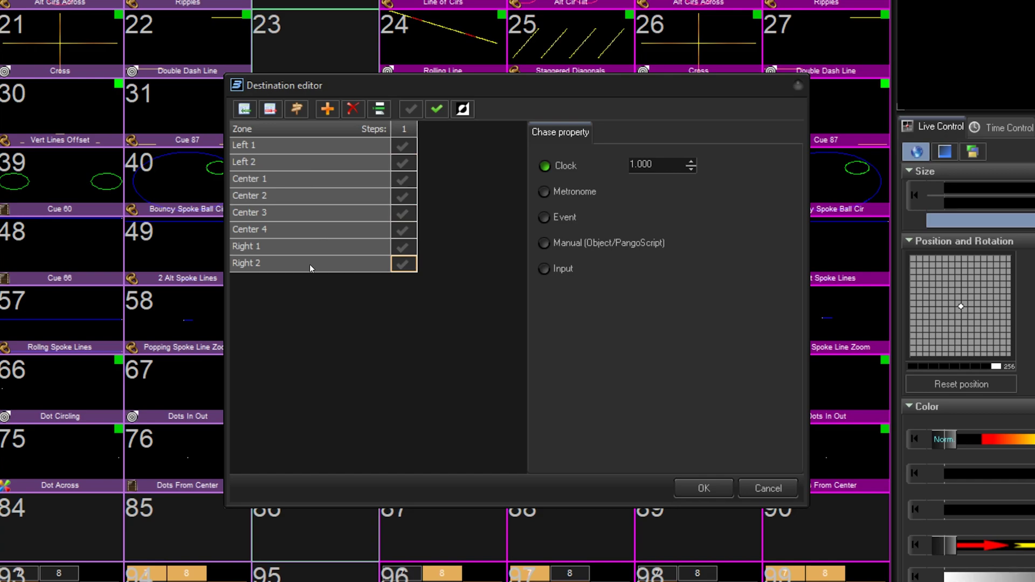
Route the destination cue's single step to Left 2, Center 2 and Center 4, and confirm.
left_click(379, 108)
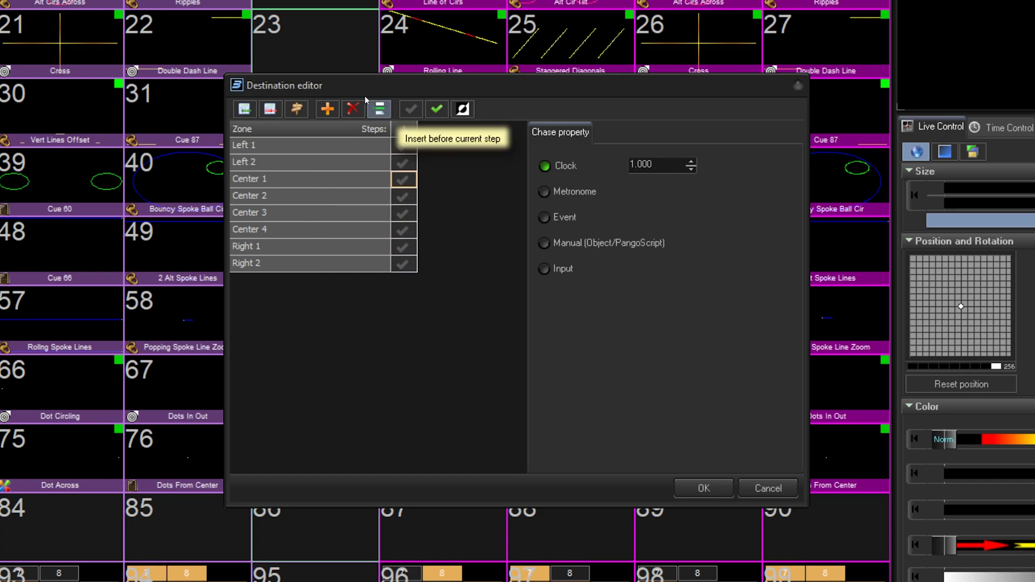
left_click(338, 110)
left_click(426, 163)
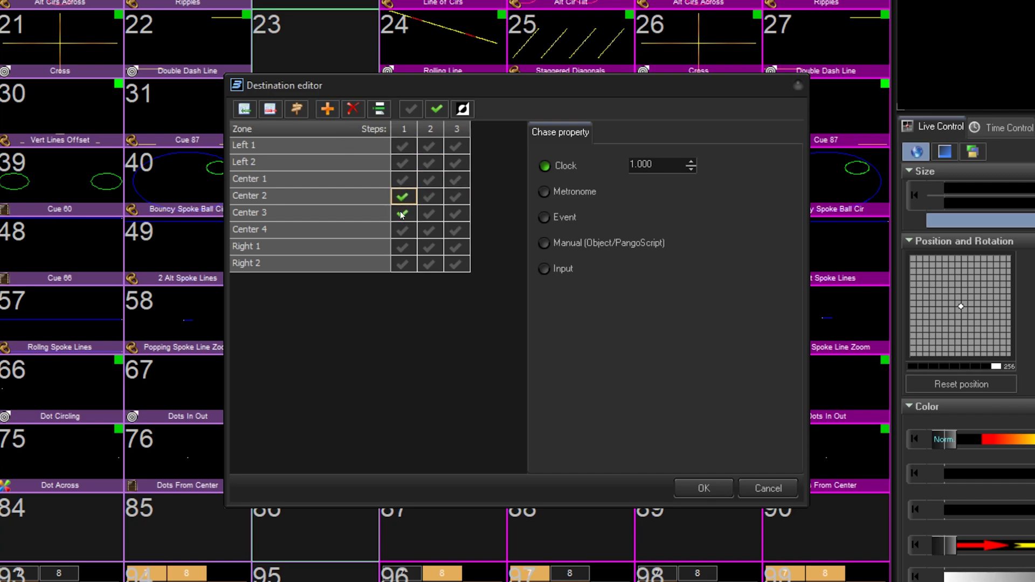
left_click(352, 109)
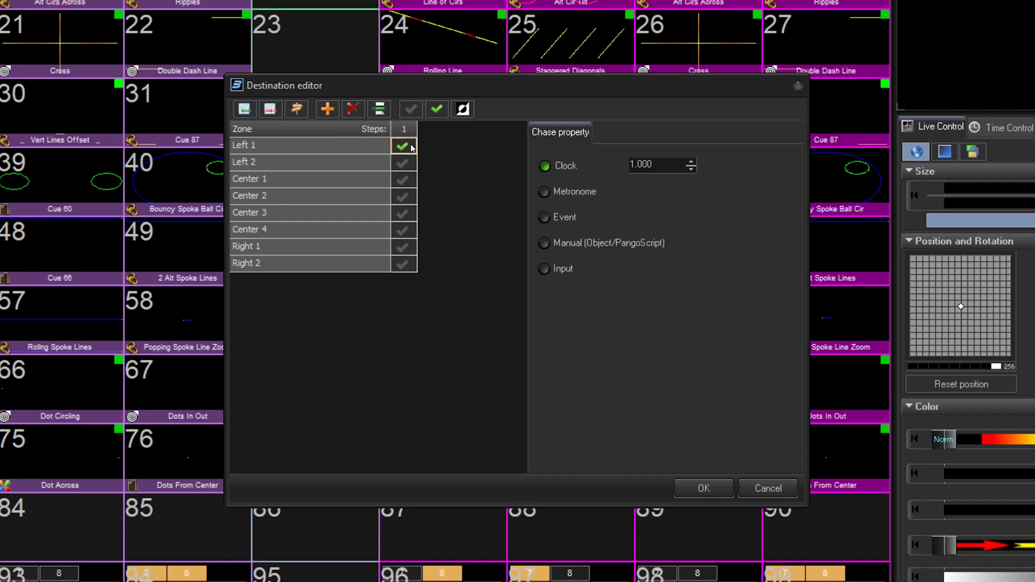
left_click(410, 164)
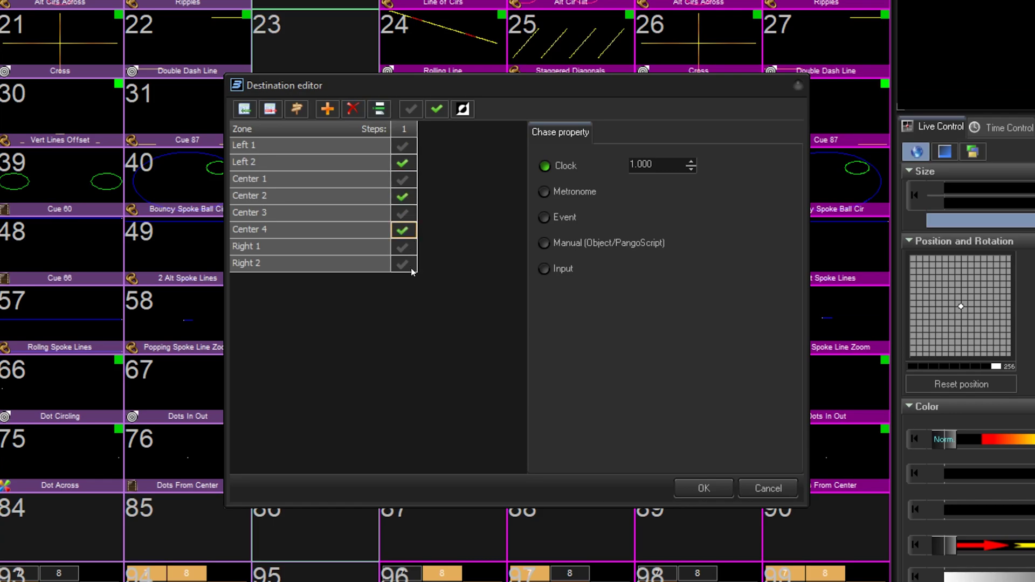
left_click(703, 492)
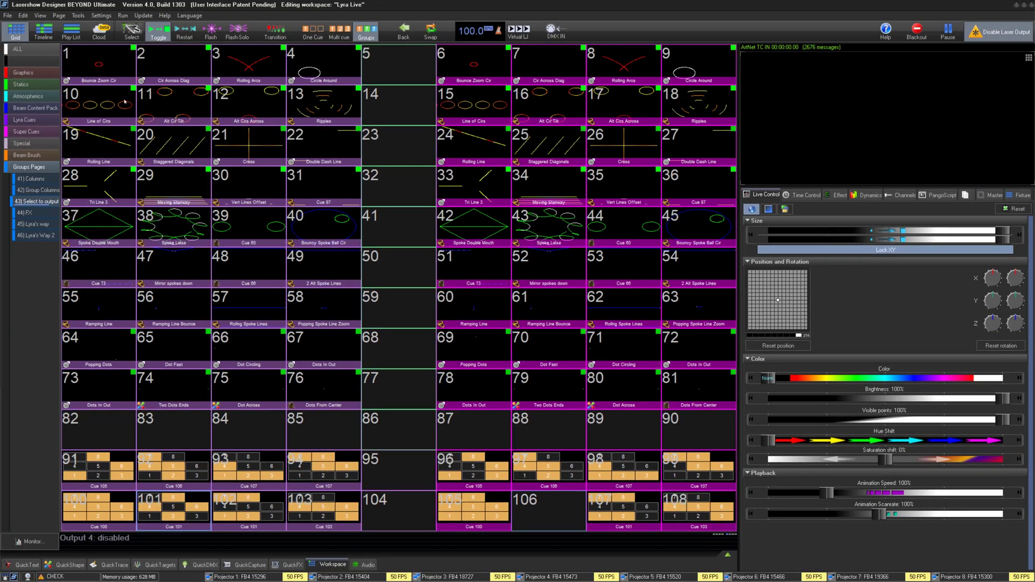
Play cue 2, then cue 39, firing destination cues 91, 92, 93, 94 and 103.
left_click(168, 60)
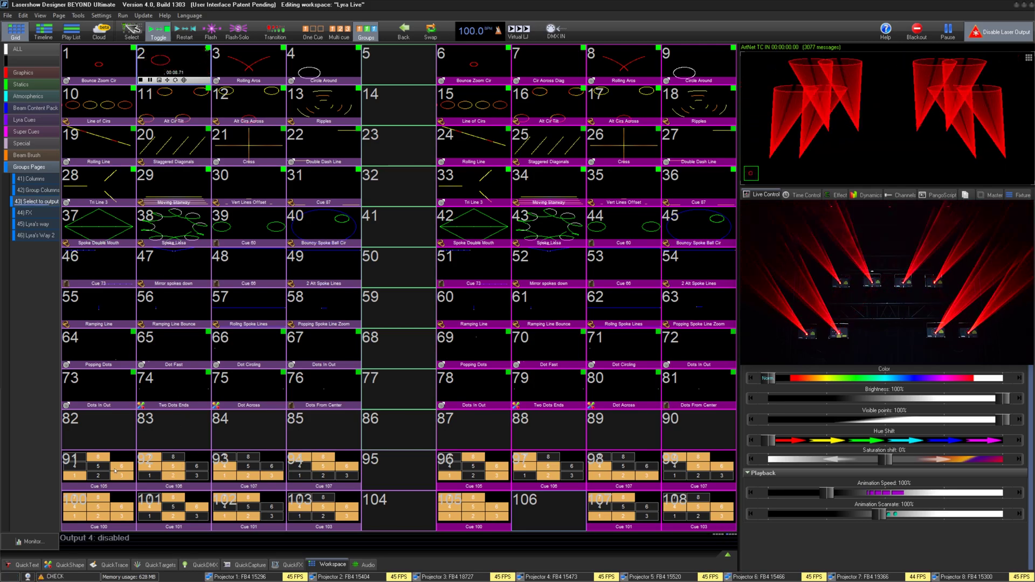
left_click(115, 470)
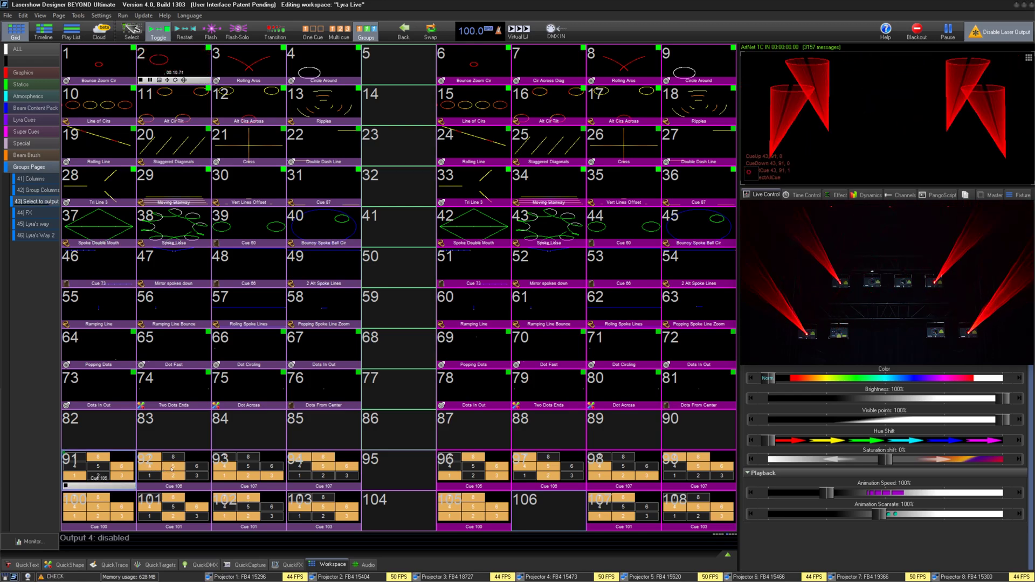
left_click(175, 468)
left_click(251, 474)
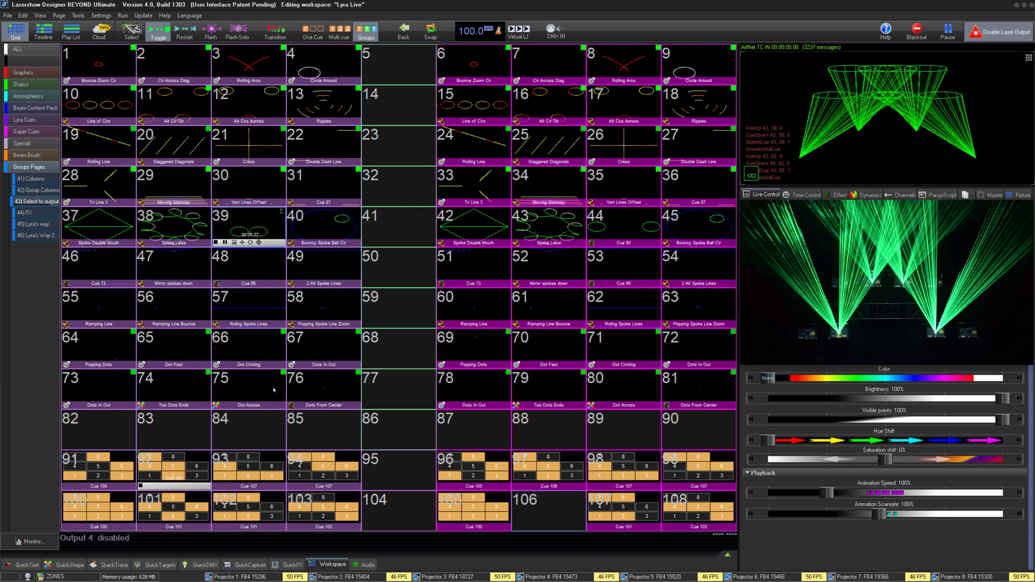
left_click(252, 473)
left_click(315, 469)
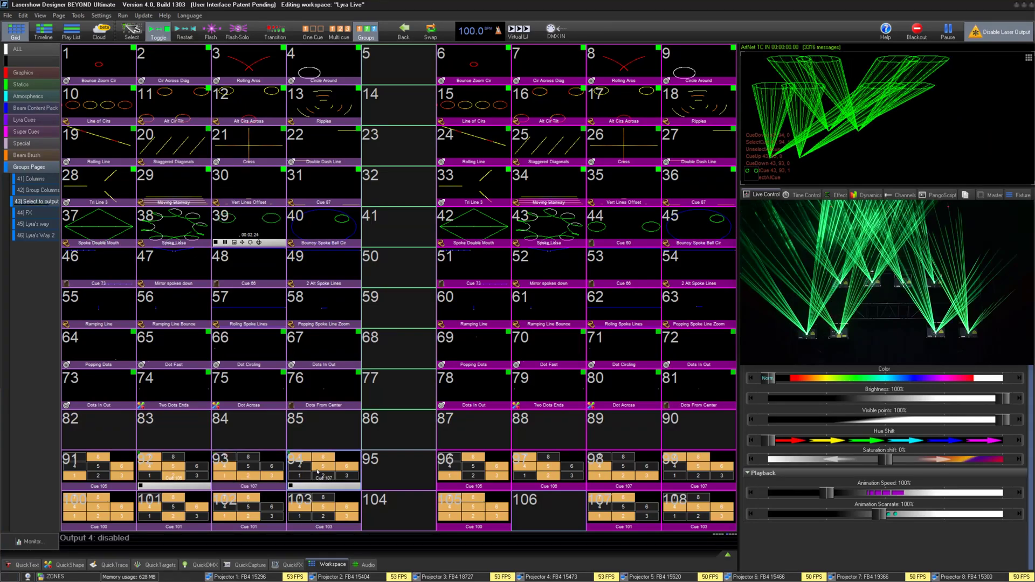
left_click(306, 504)
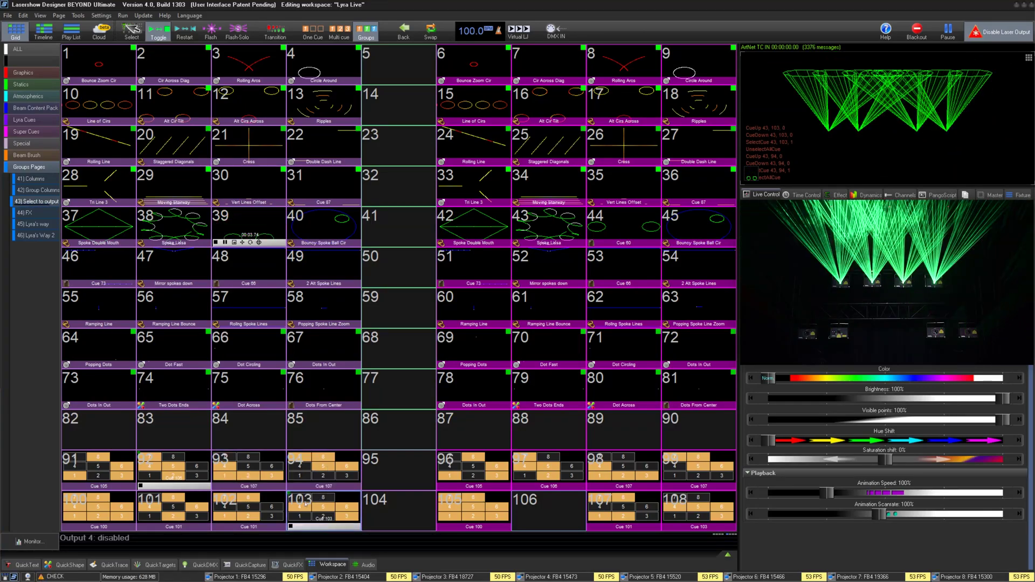
Trigger destination cues 102, 107 and 61, then run cues 1, 15, 70 and 7.
left_click(237, 508)
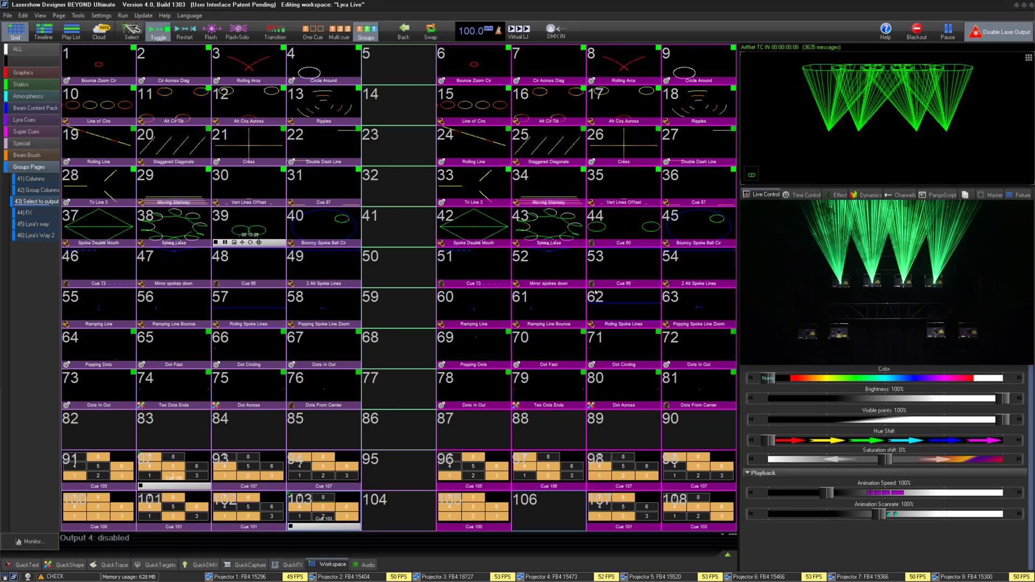
left_click(619, 517)
mouse_move(543, 303)
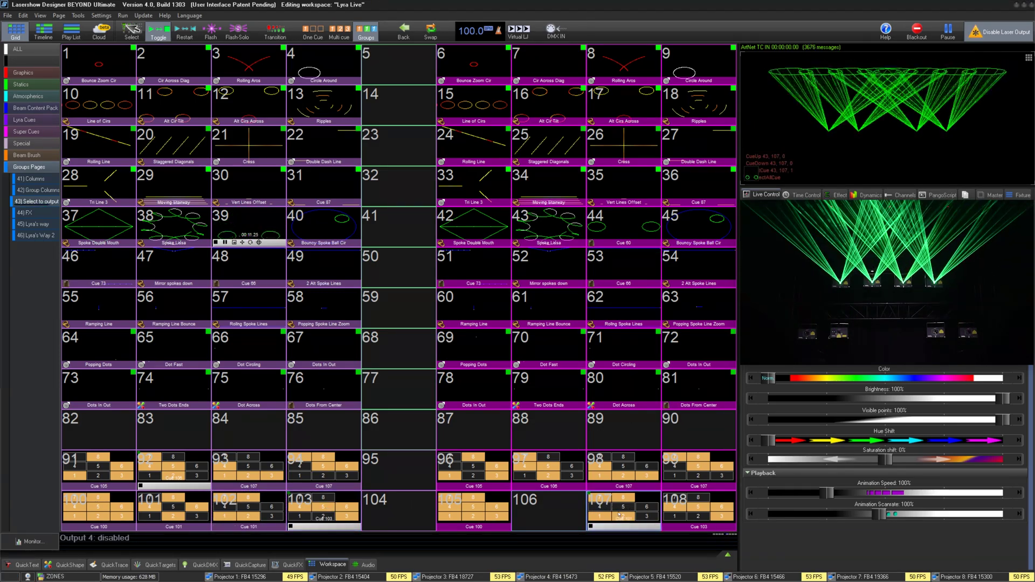
left_click(544, 301)
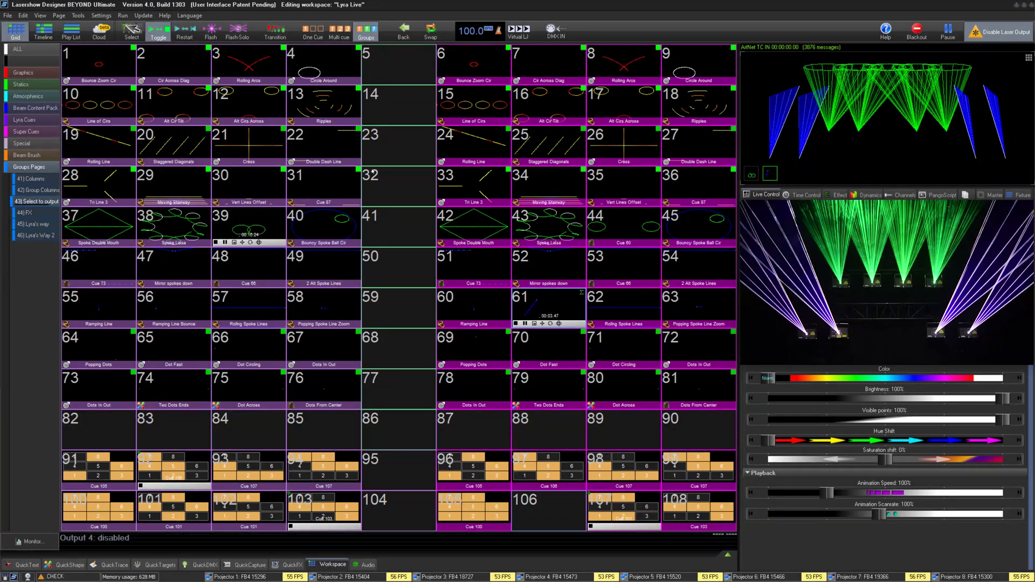
left_click(103, 65)
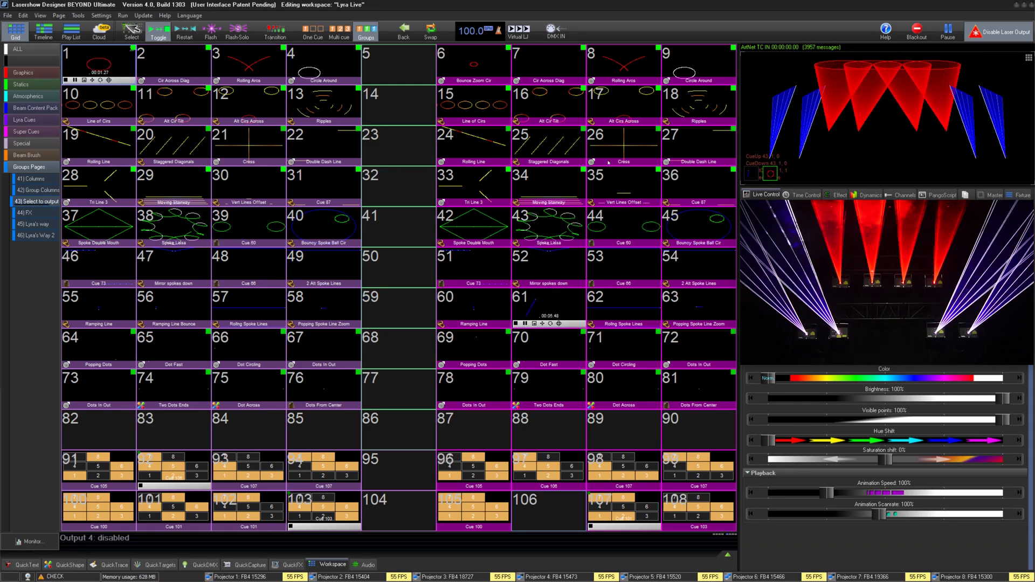
left_click(471, 102)
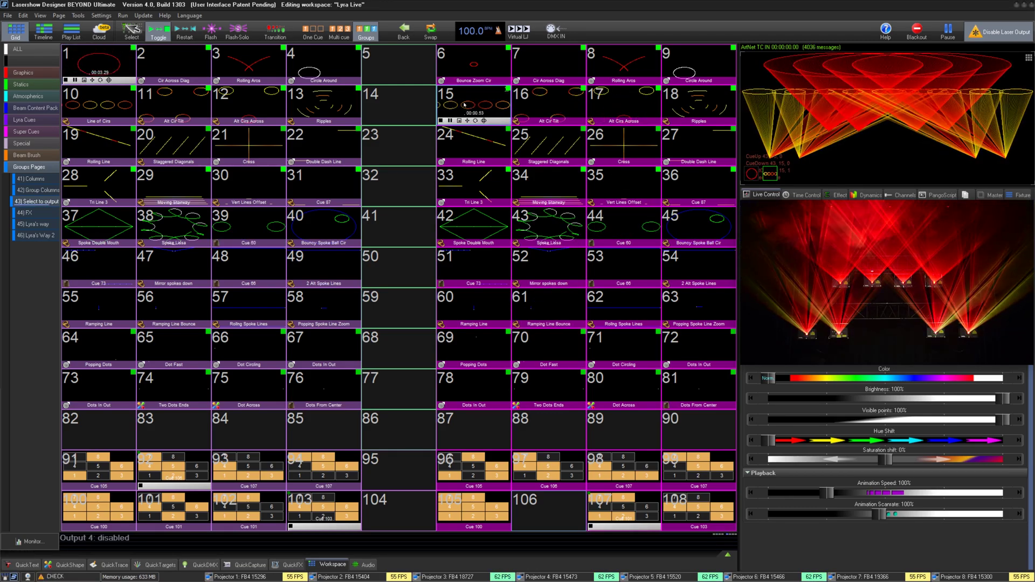
left_click(557, 346)
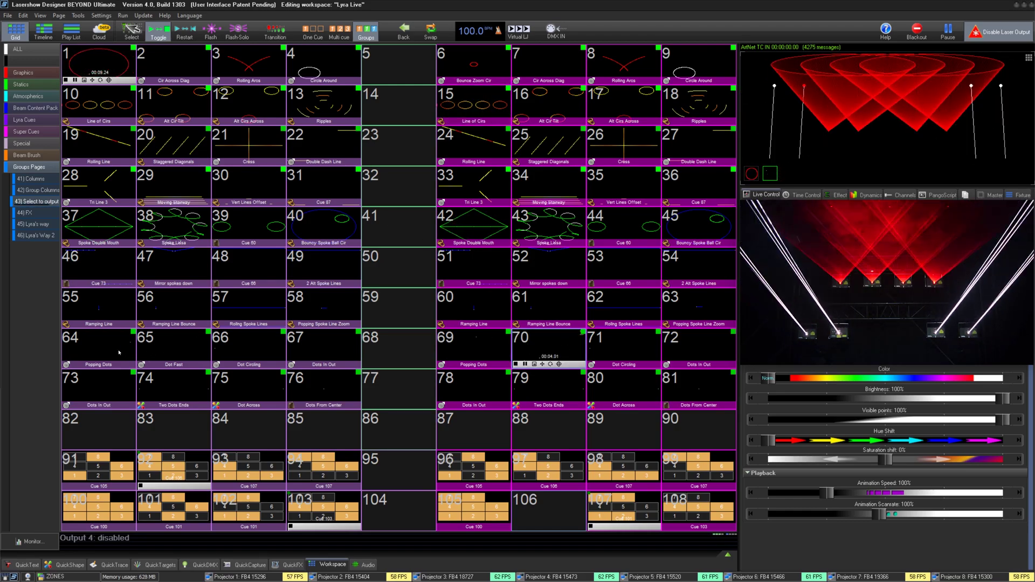
left_click(547, 64)
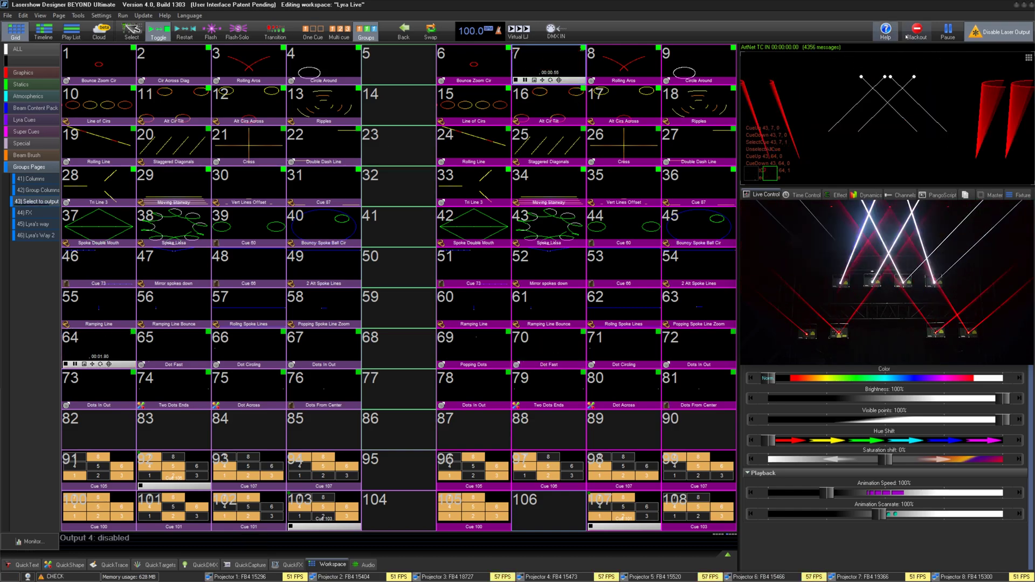
Black out all laser output and bring up the Lyra's Way 2 cue page.
left_click(922, 31)
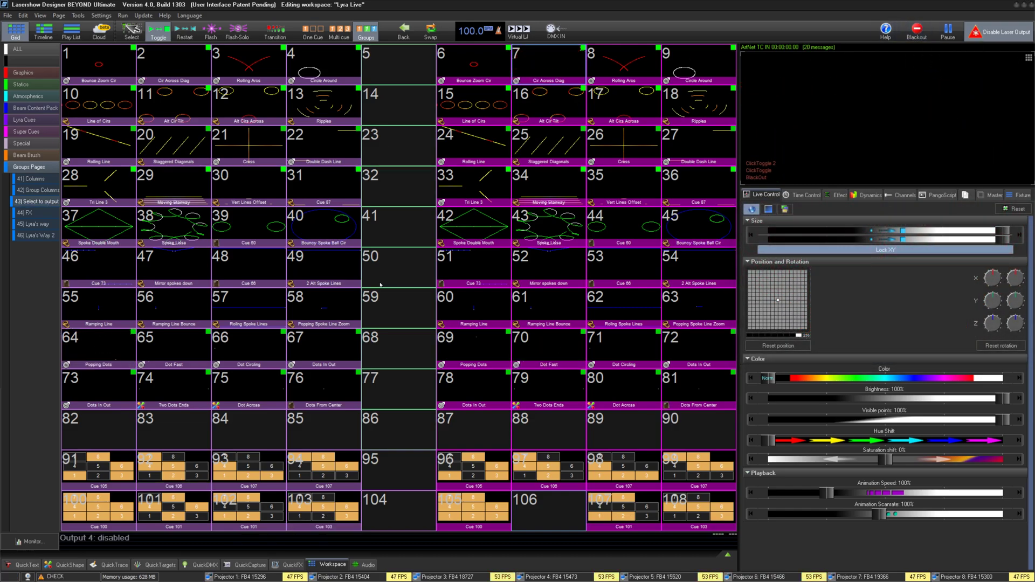
left_click(44, 224)
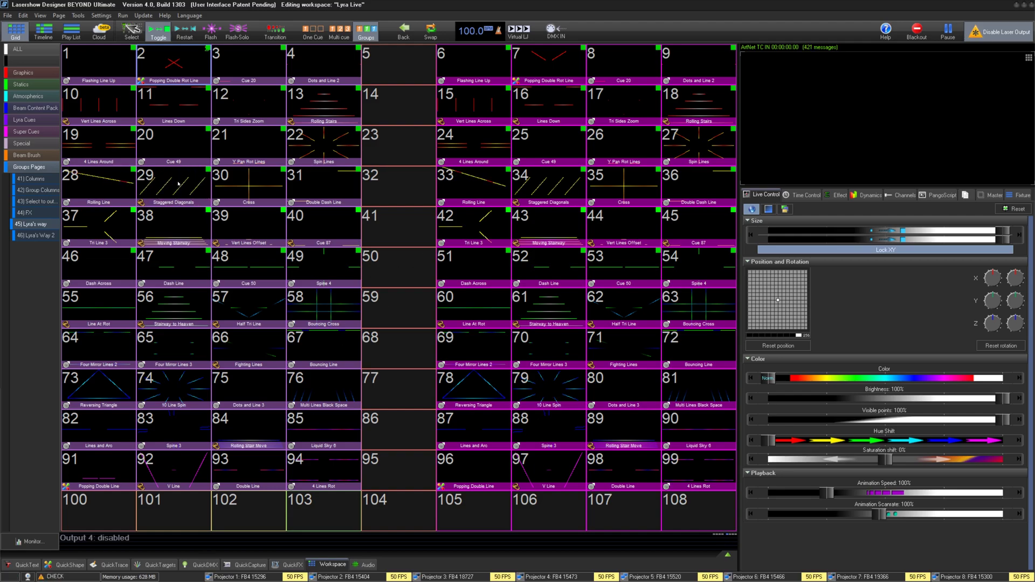
left_click(24, 213)
left_click(38, 224)
left_click(43, 235)
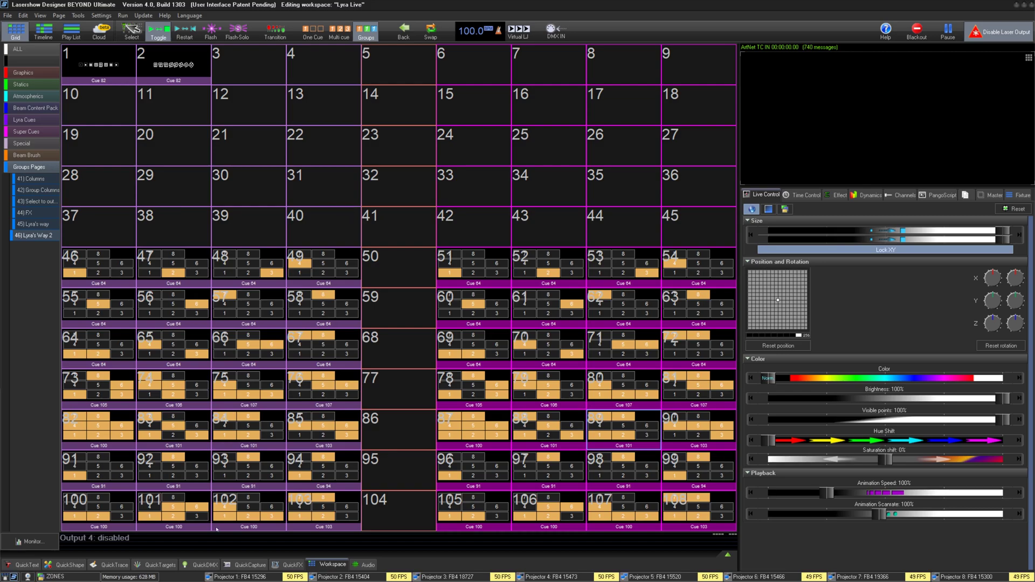
Dock the second workspace, show Lyra's way in the top grid, and fire a workspace destination cue.
left_click(326, 565)
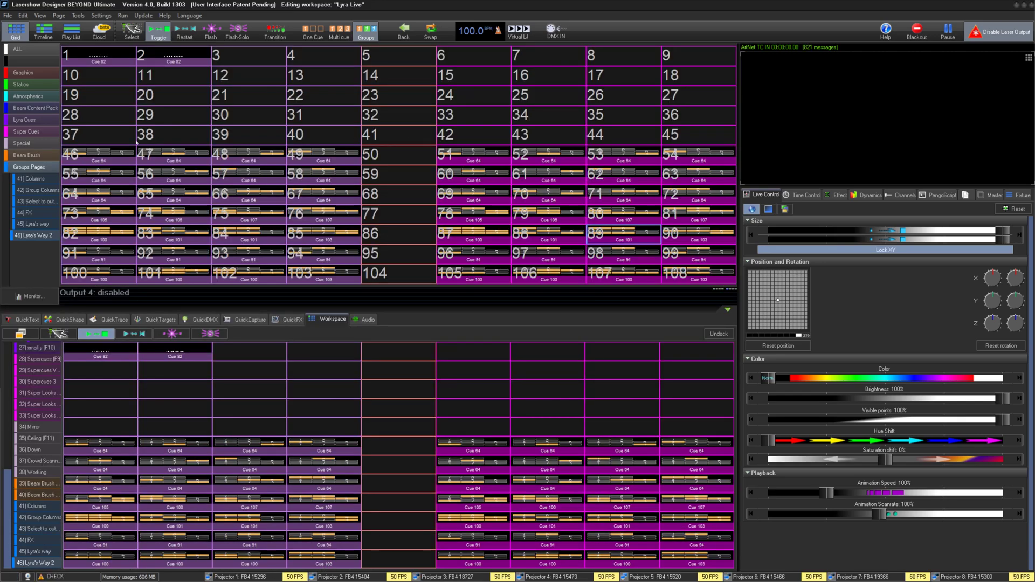
left_click(33, 225)
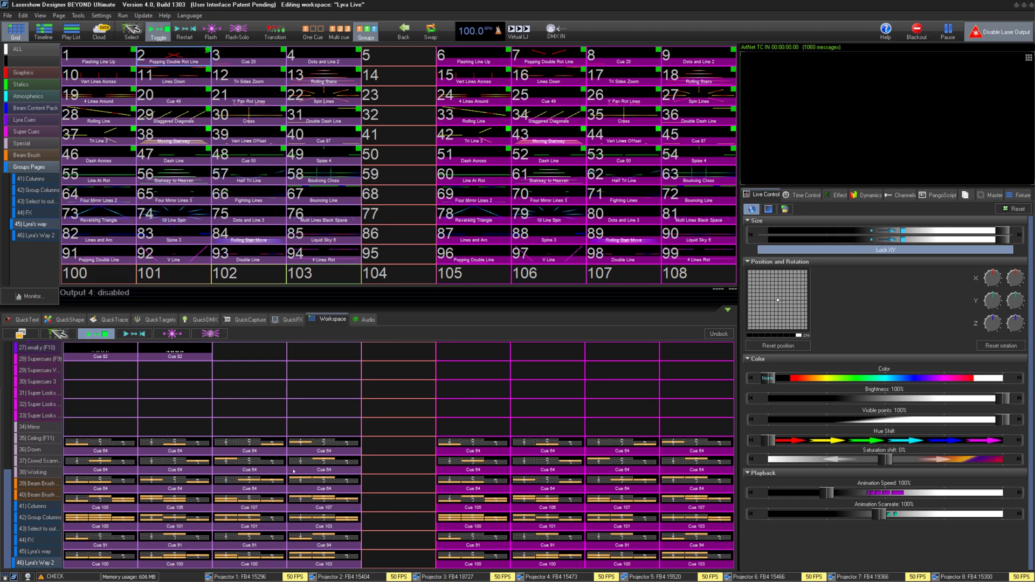
left_click(48, 190)
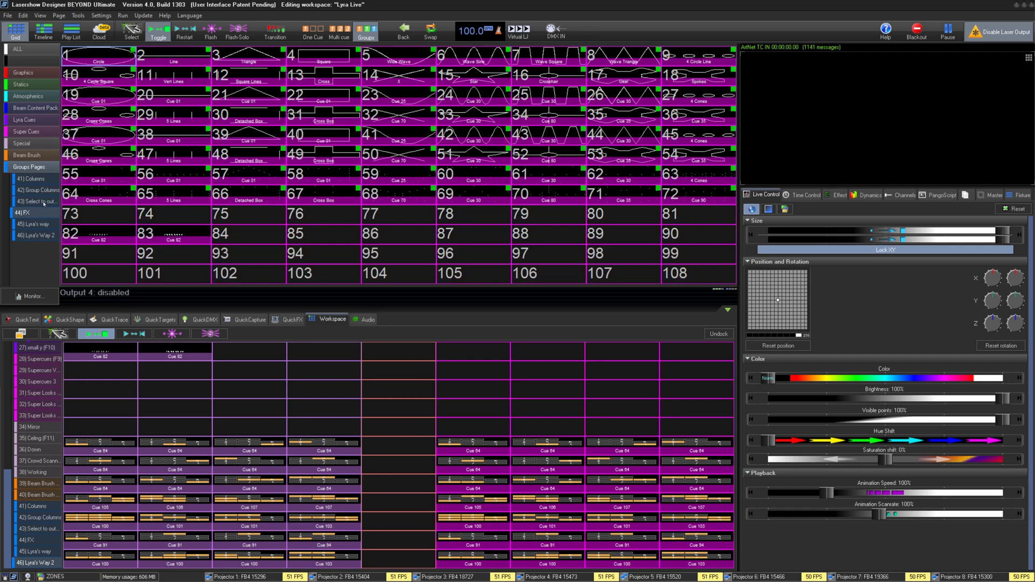
key("Down")
key("Down")
key("Down")
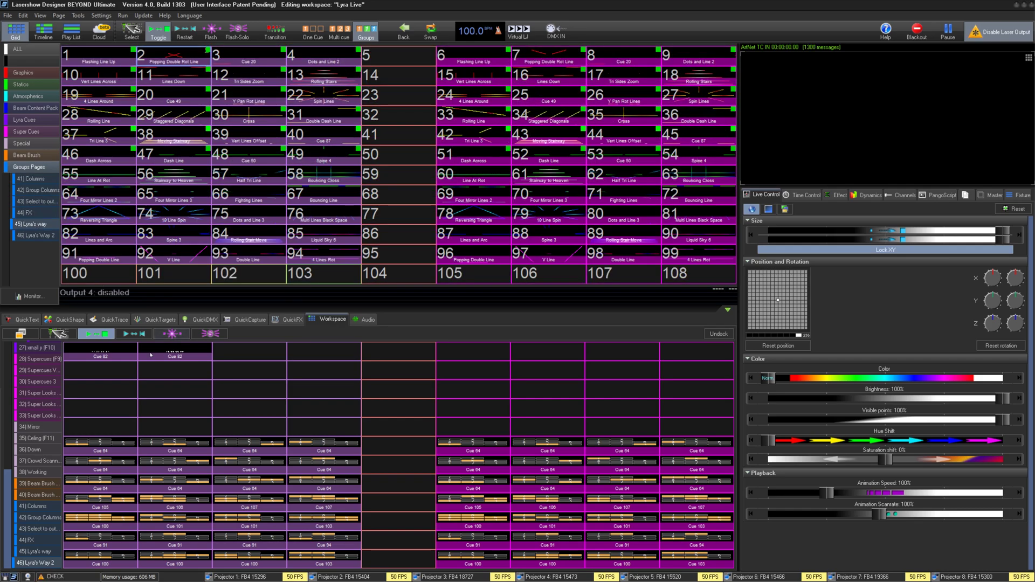
left_click(154, 352)
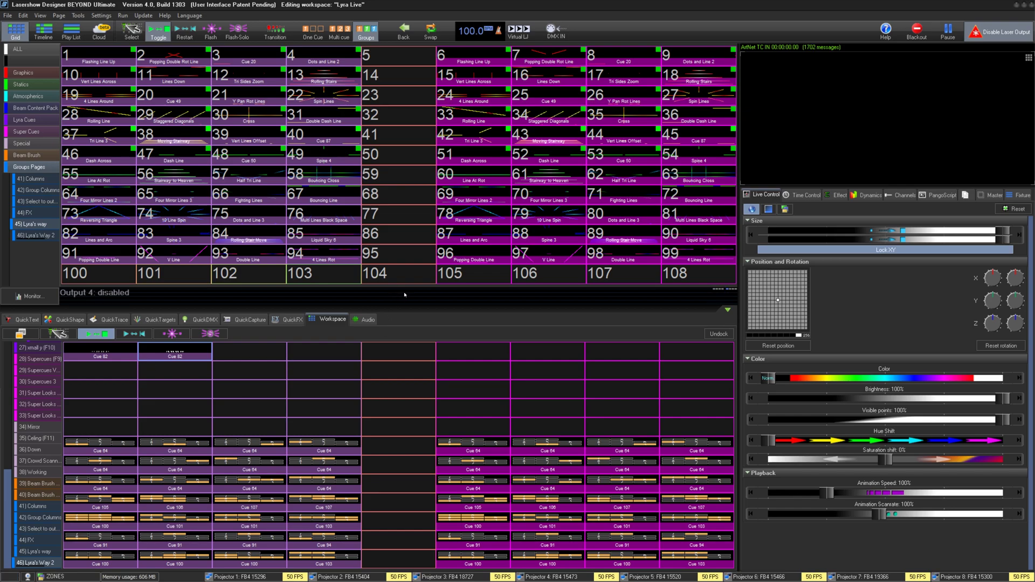
Trigger workspace Cues 101 and 103, then start grid cue 79 '10 Line Spin'.
left_click(264, 521)
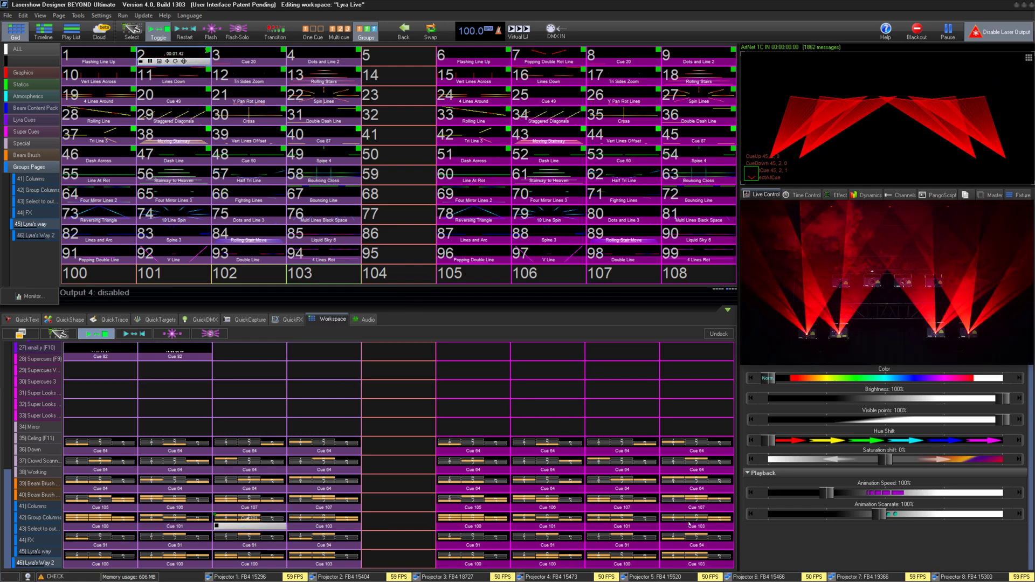
left_click(661, 527)
left_click(580, 222)
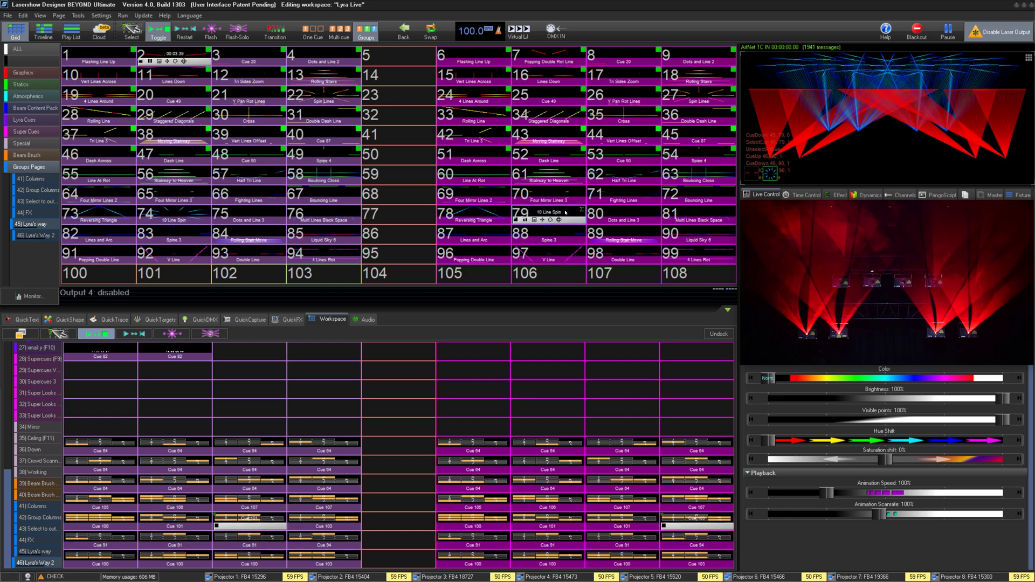